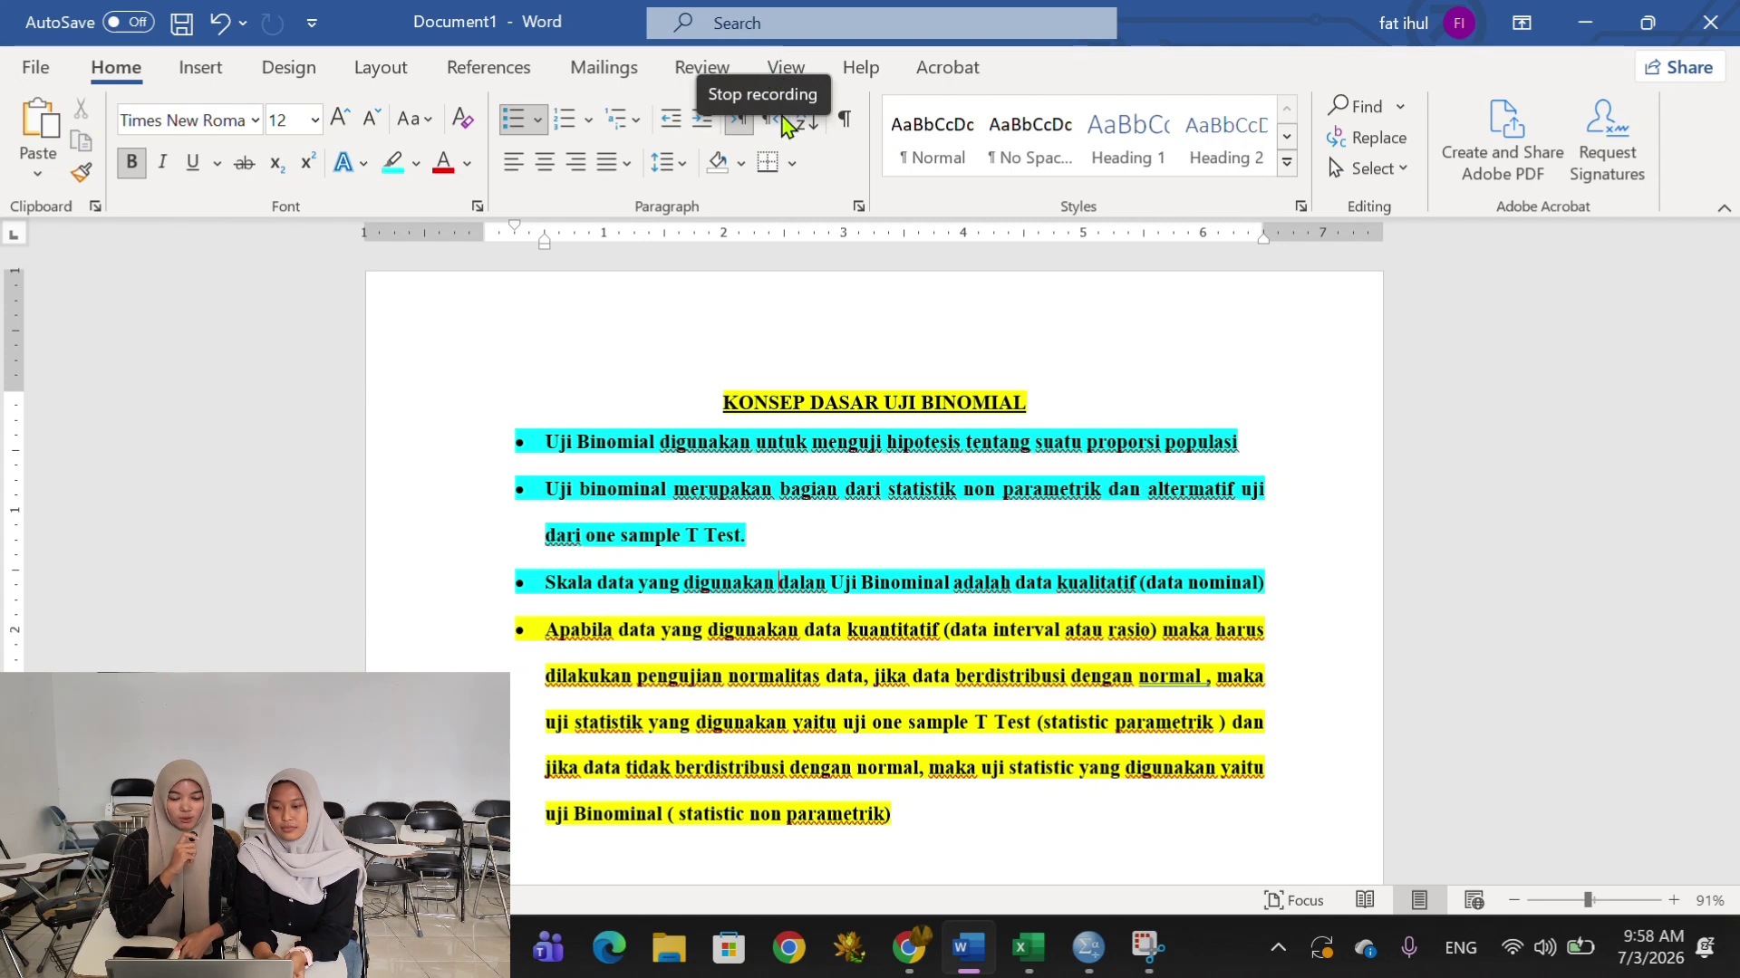
- Examine the binomial test example case and its research question in the document
scroll(856, 374, "down", 3)
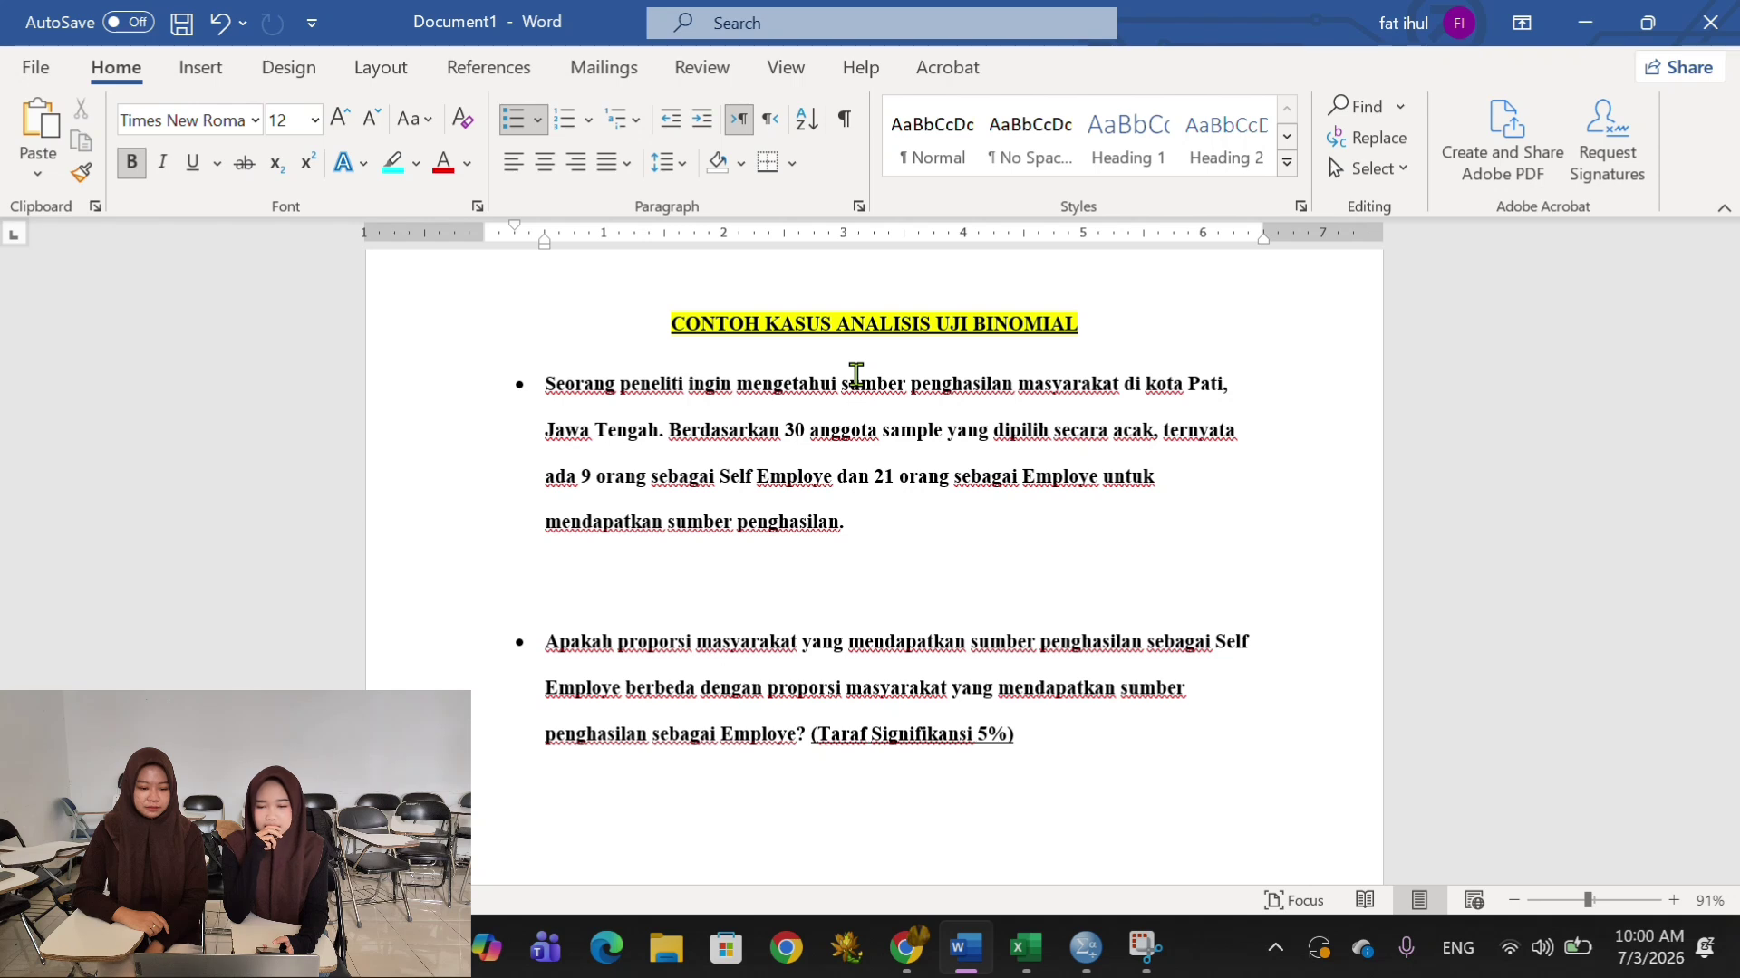
key("XF86MonBrightnessUp")
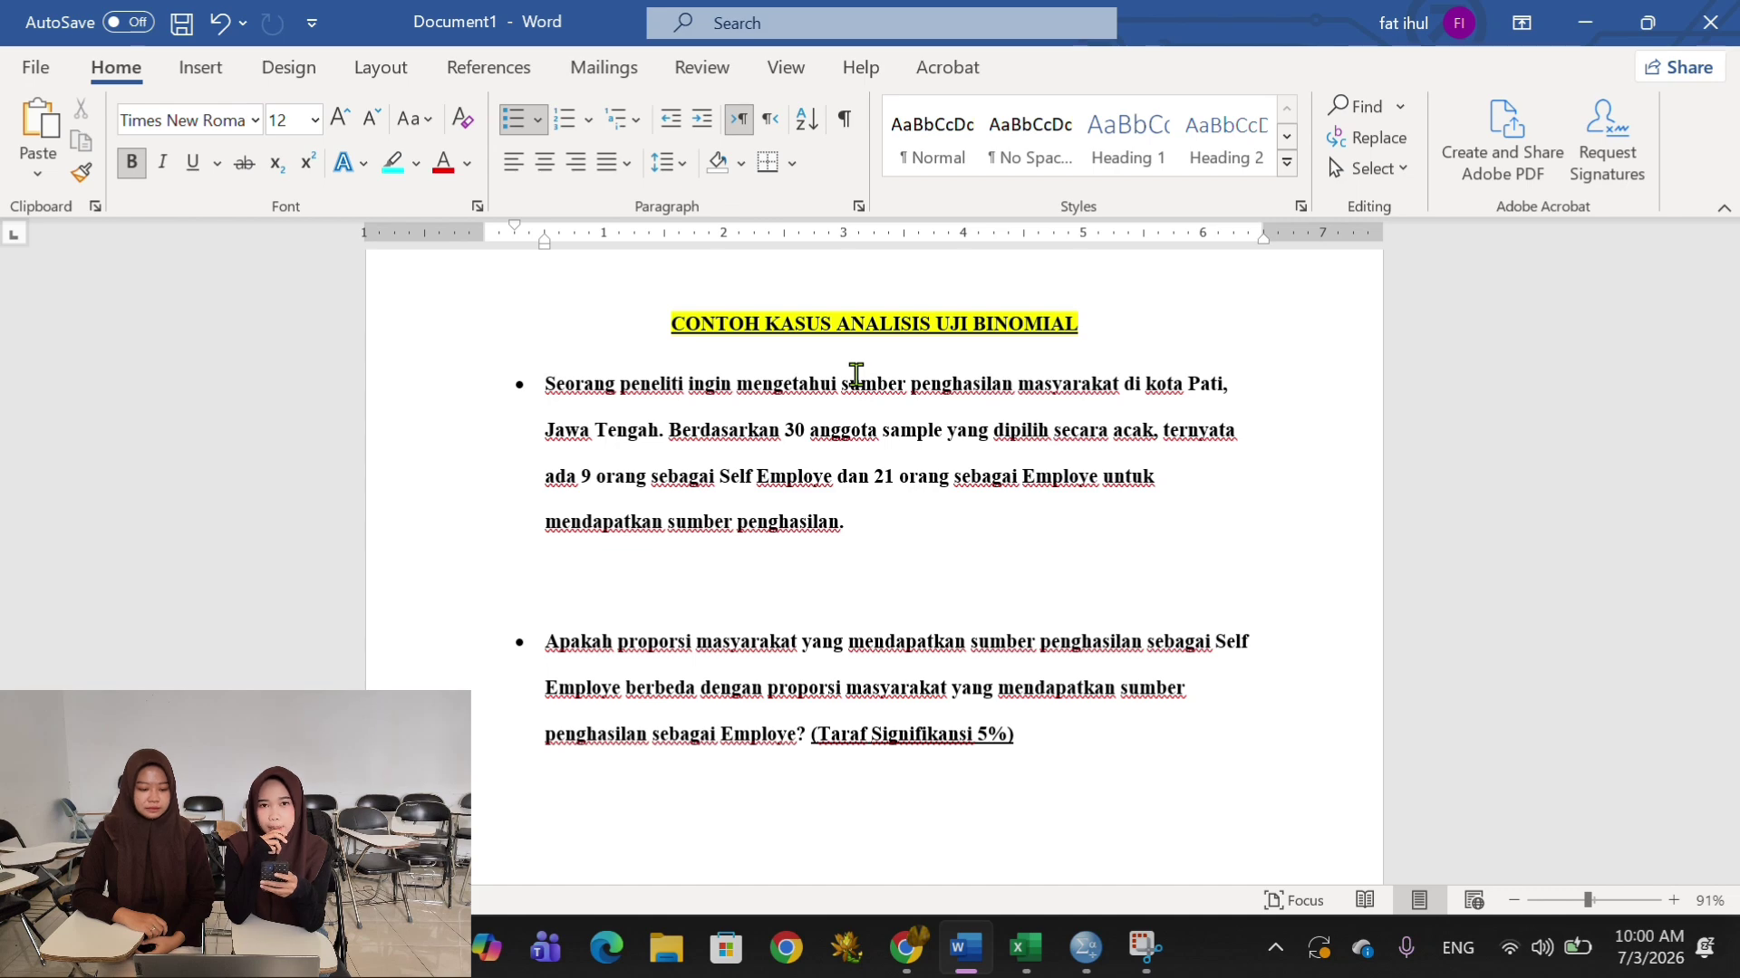
key("XF86MonBrightnessUp")
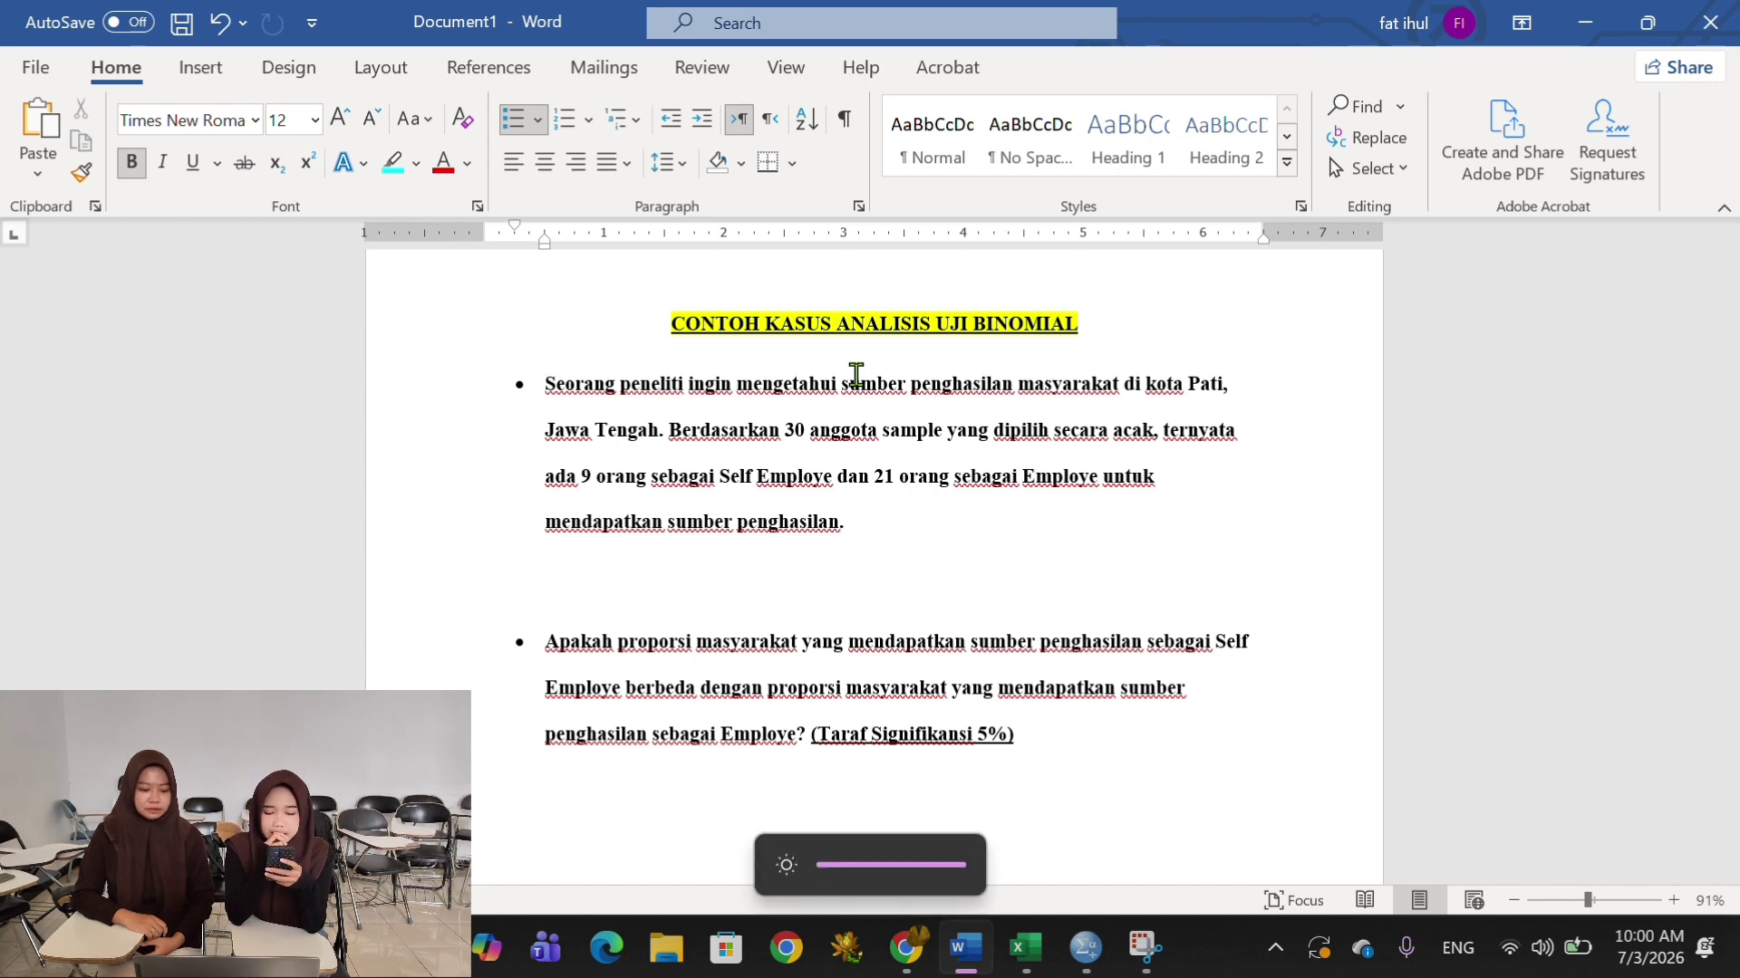
scroll(856, 374, "up", 1)
scroll(856, 374, "up", 1)
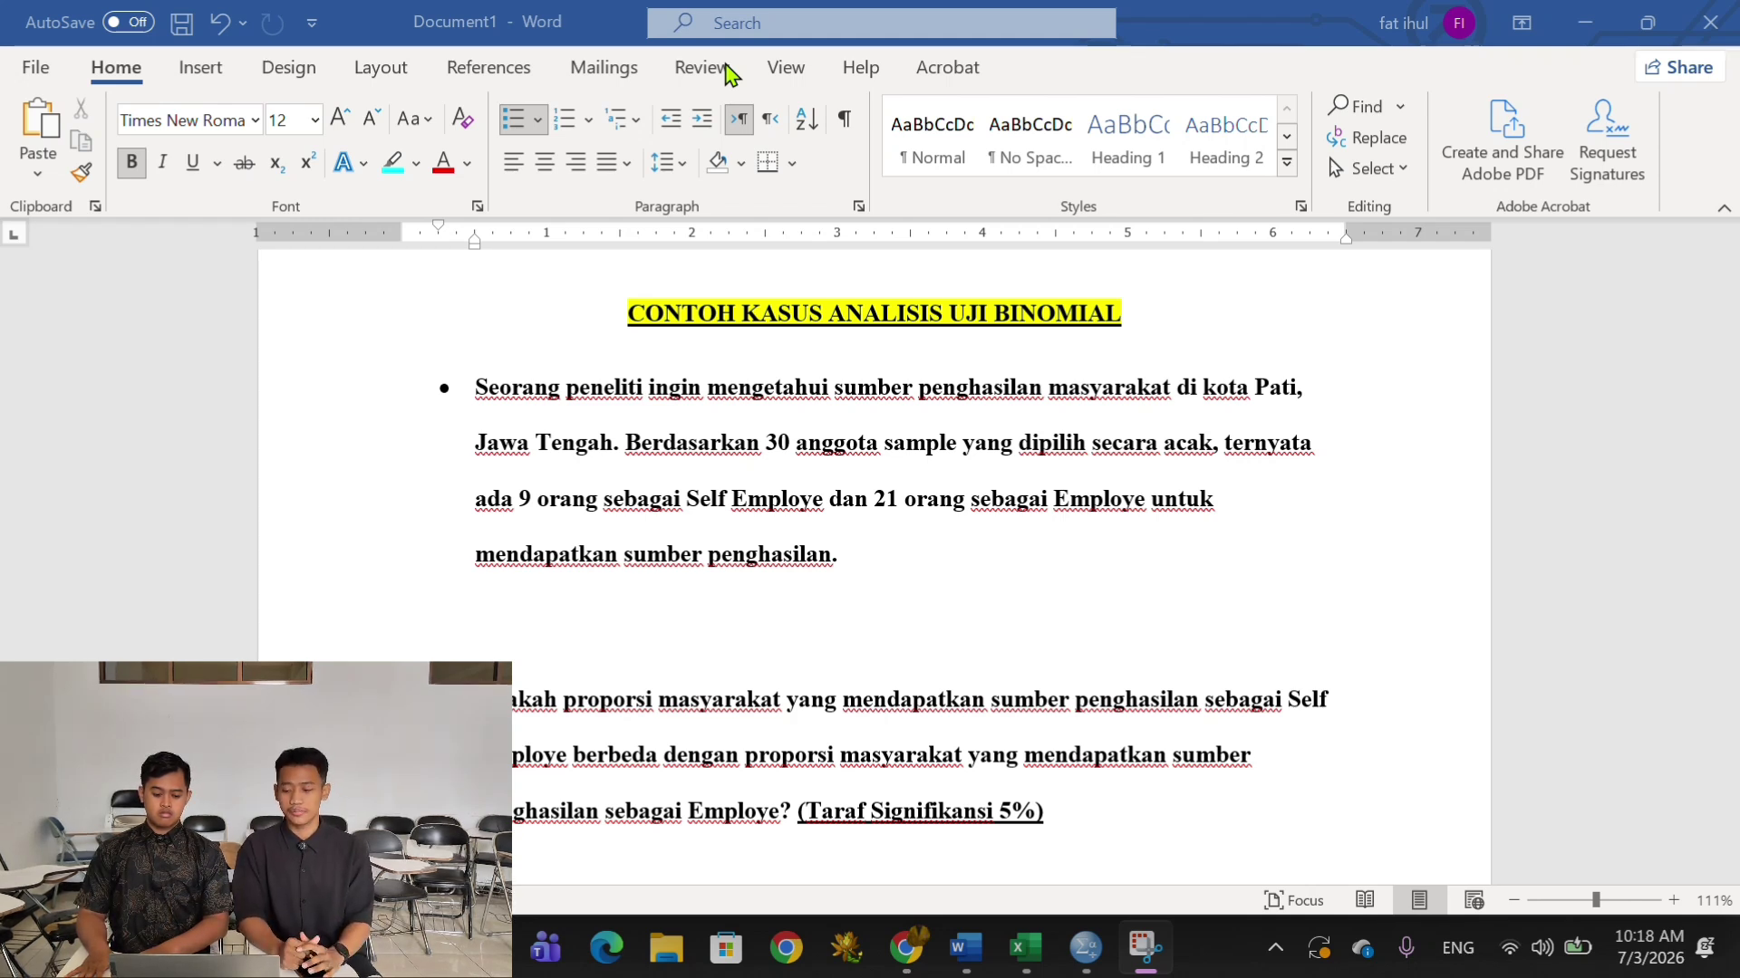
- Switch to the SPSS Statistics Data Editor for DataSet2 and name the first variable penghasilan
key("alt+Tab")
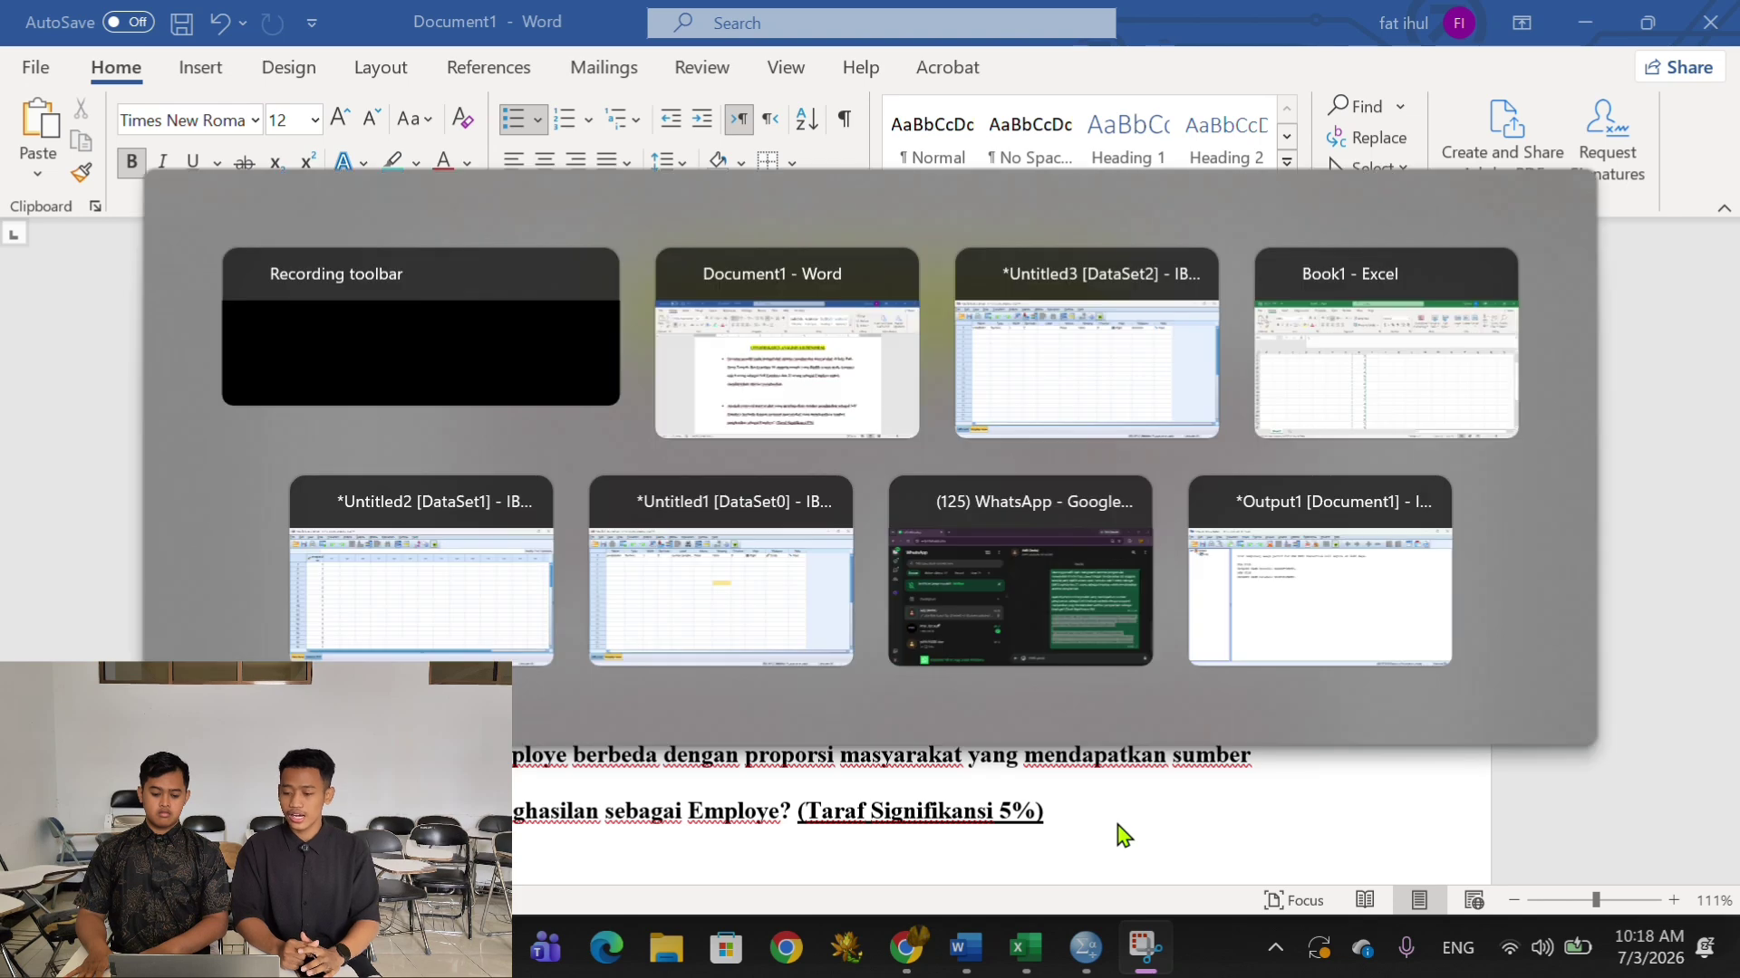
key("Tab")
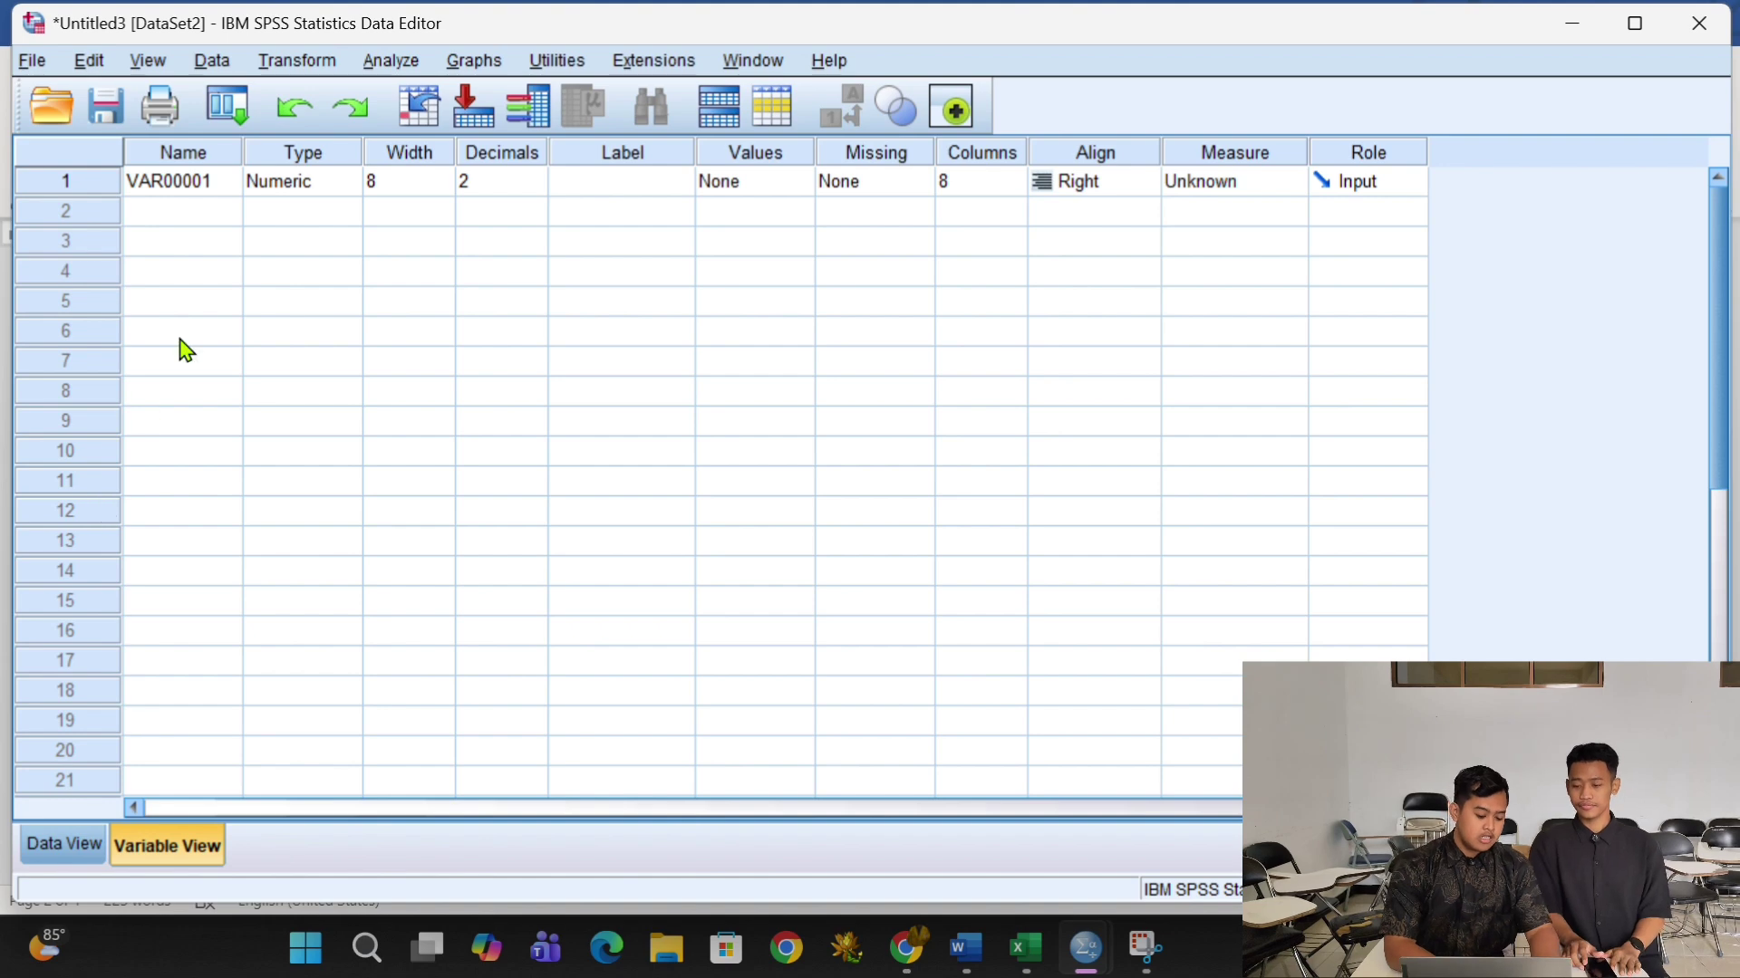
left_click(207, 190)
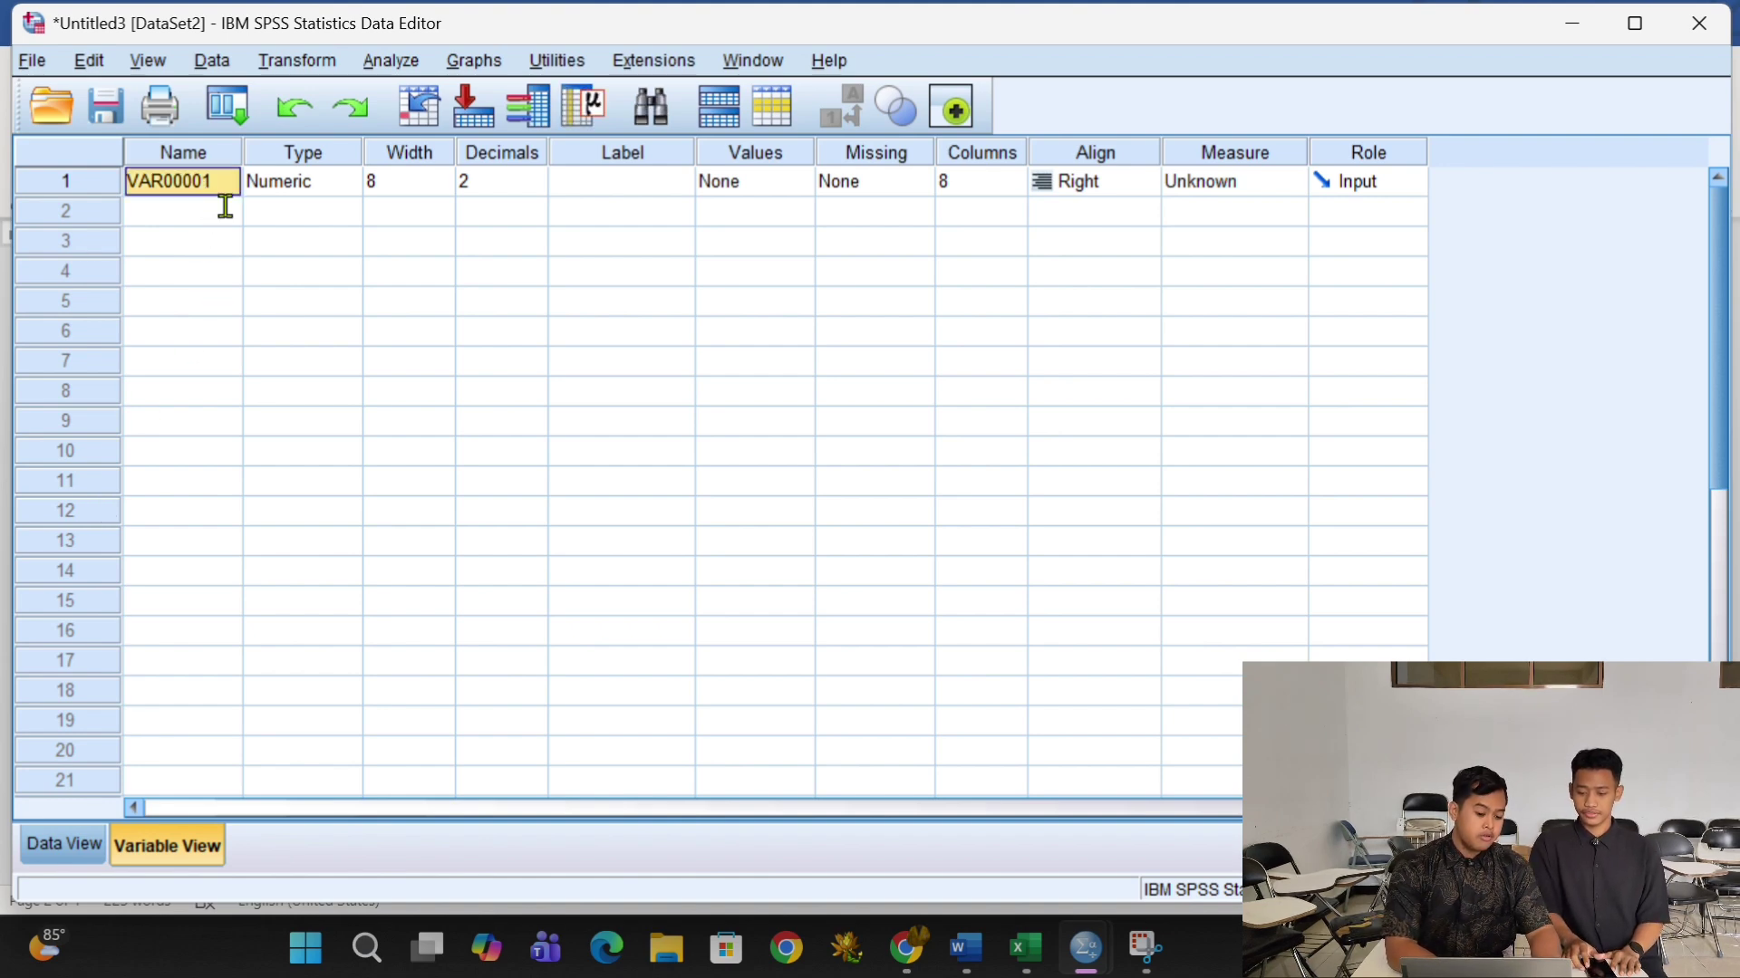
type("pen")
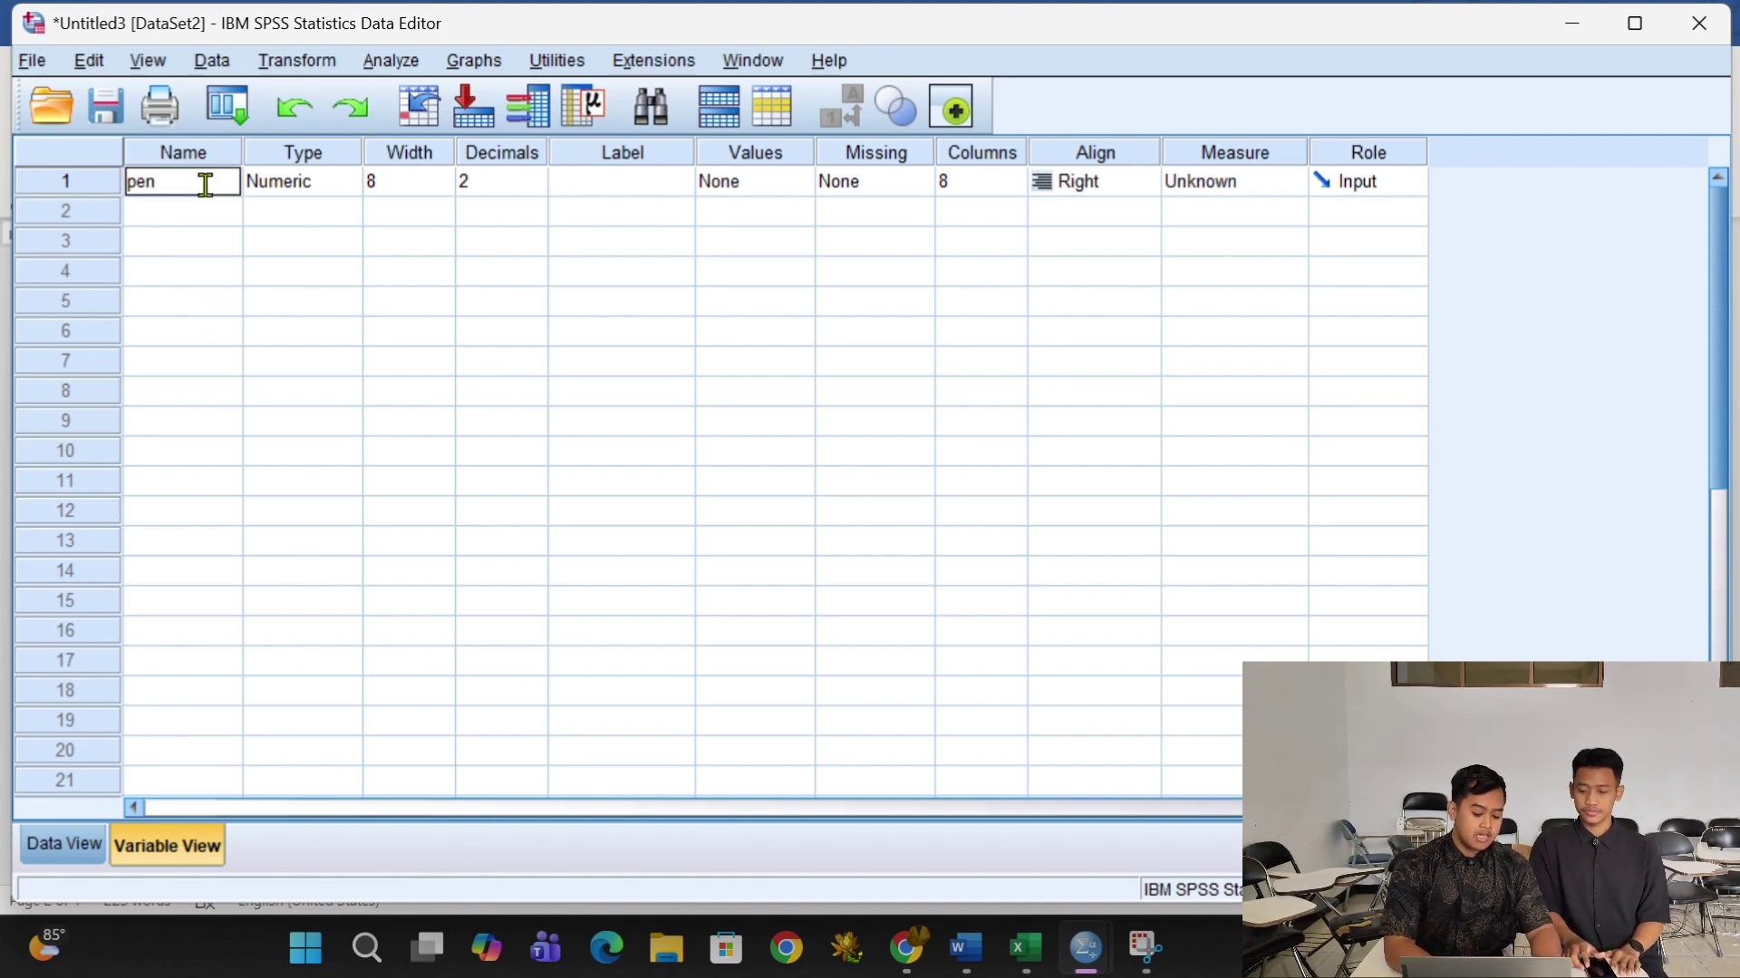
type("ghasilan")
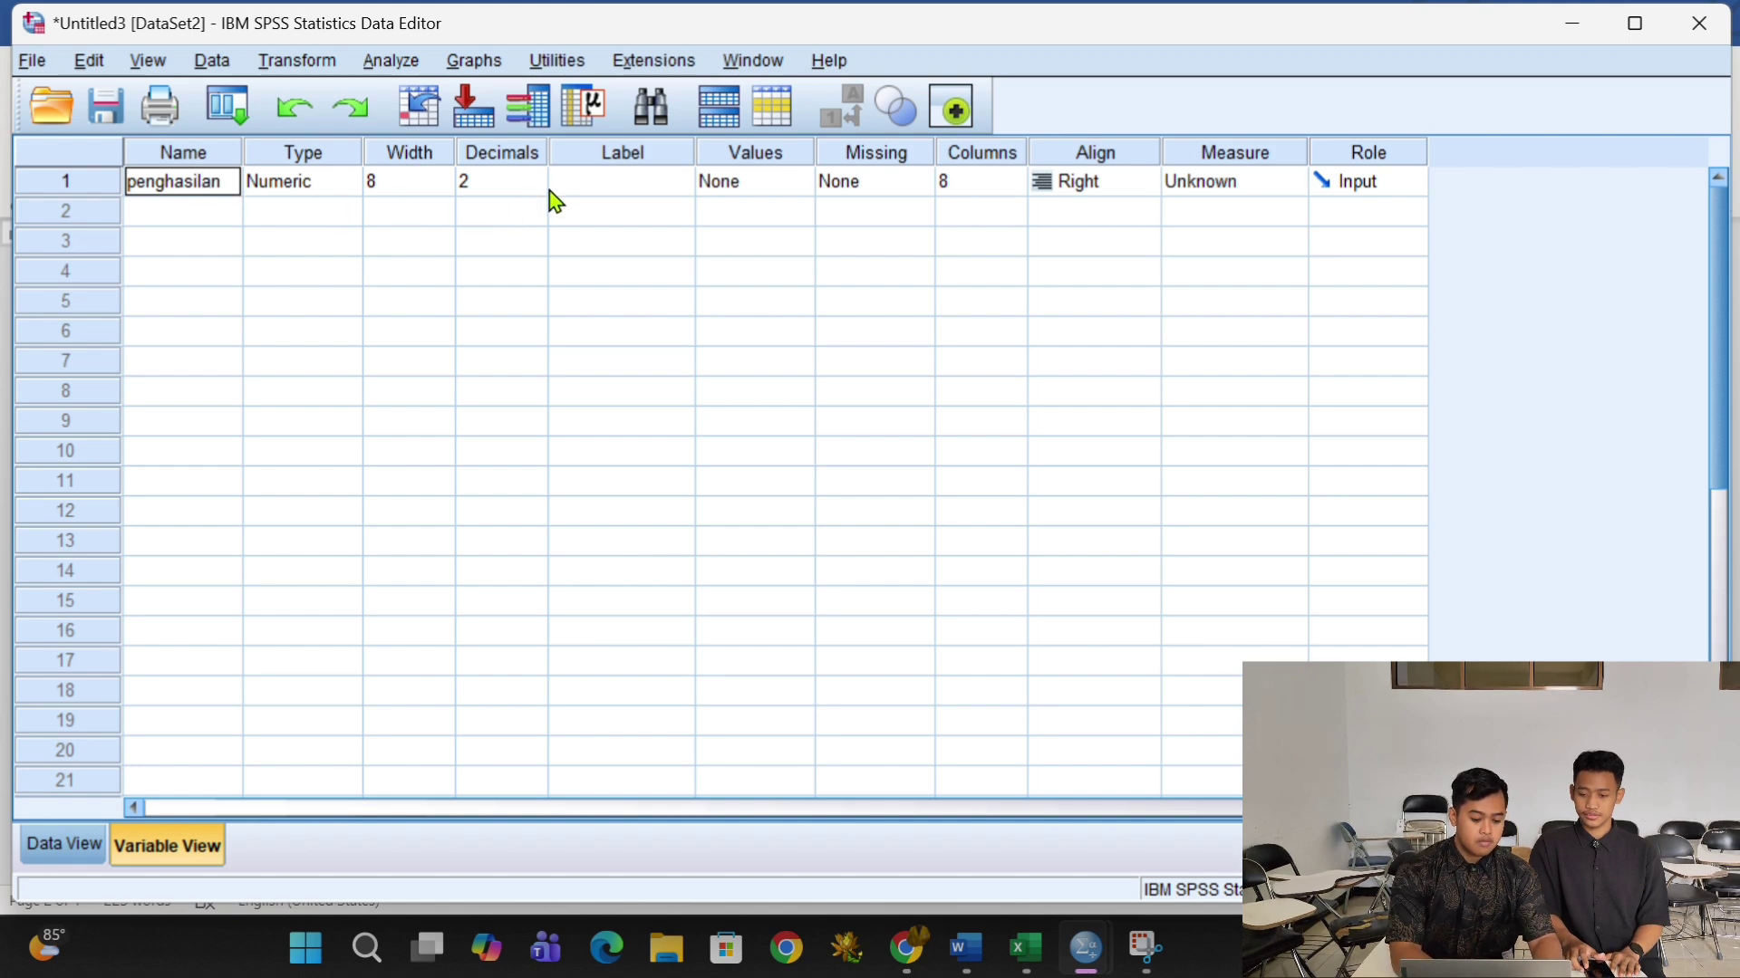
- Set the penghasilan variable's decimals to 0
left_click(513, 181)
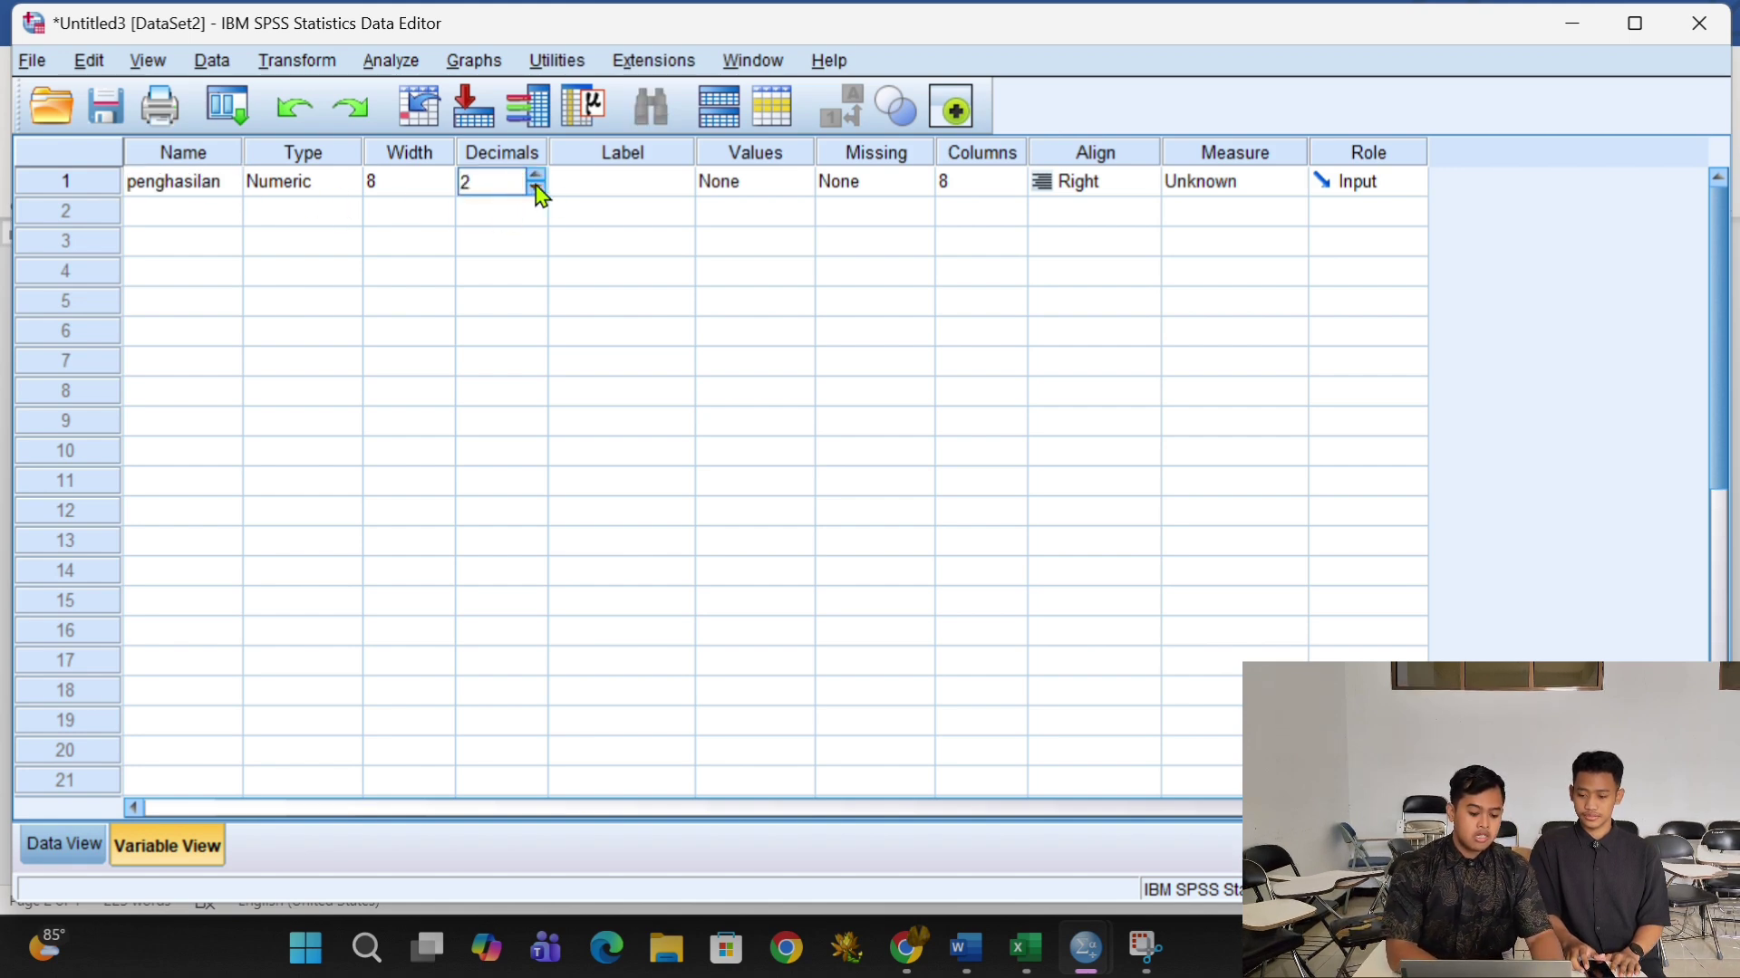
left_click(535, 191)
left_click(535, 190)
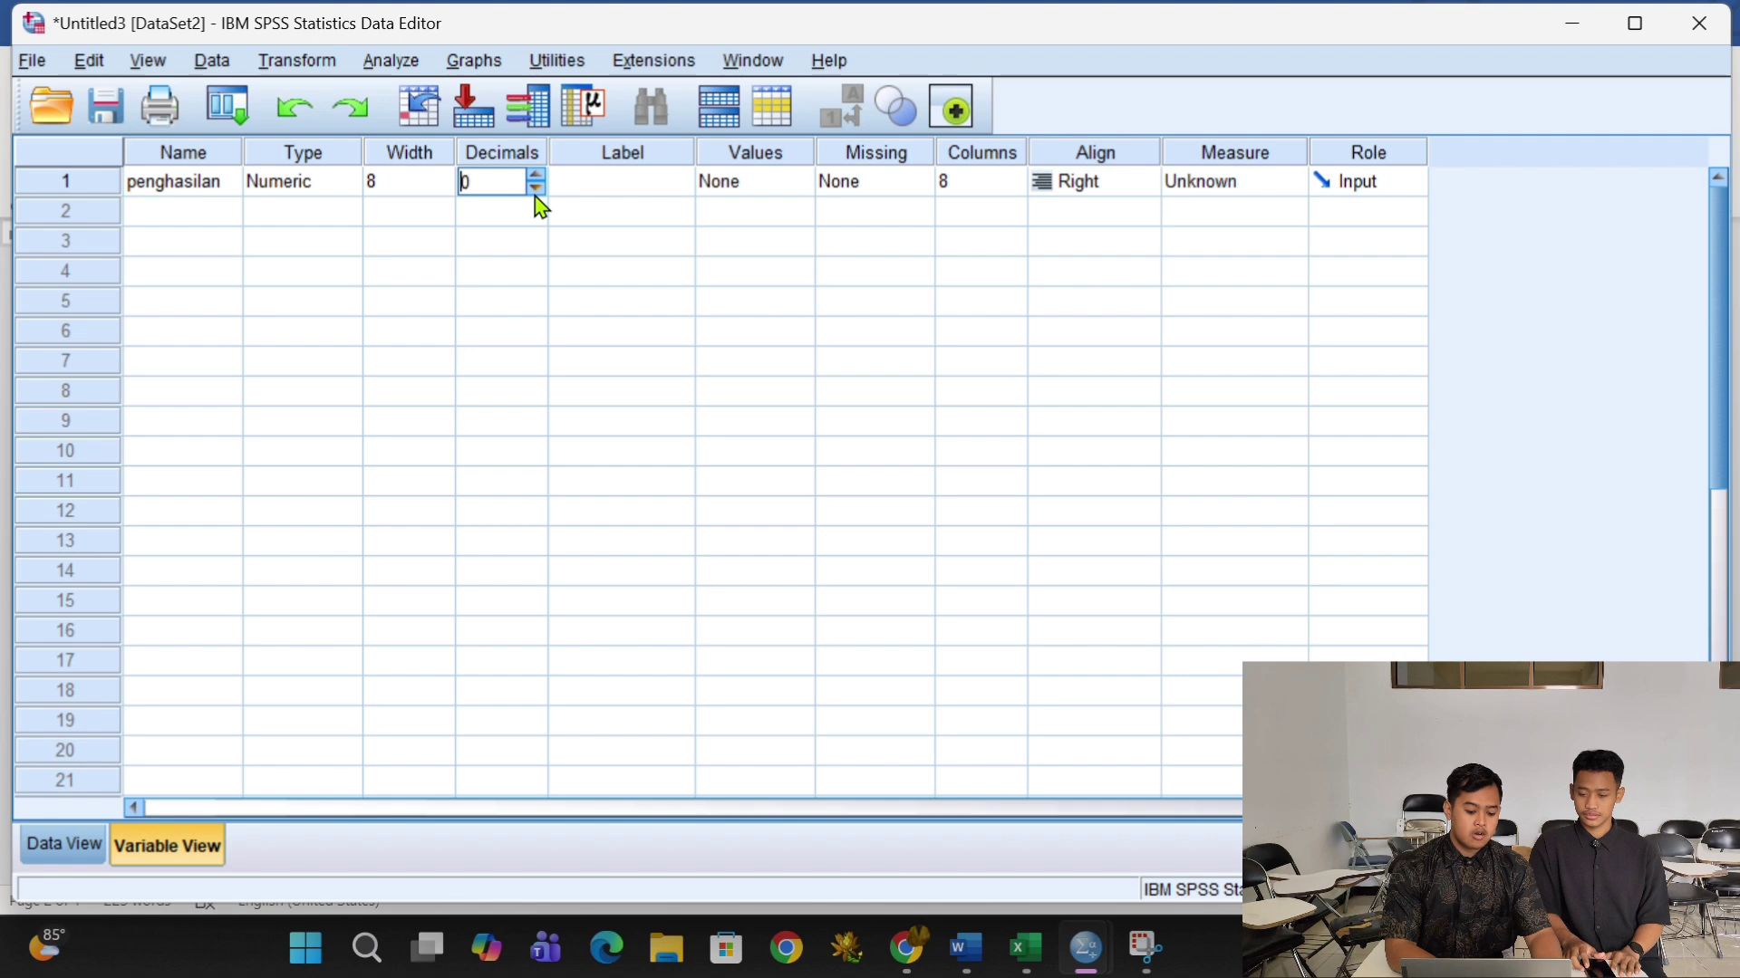
- Label the penghasilan variable sumberpenghasilan and set its measurement level to Scale
left_click(624, 184)
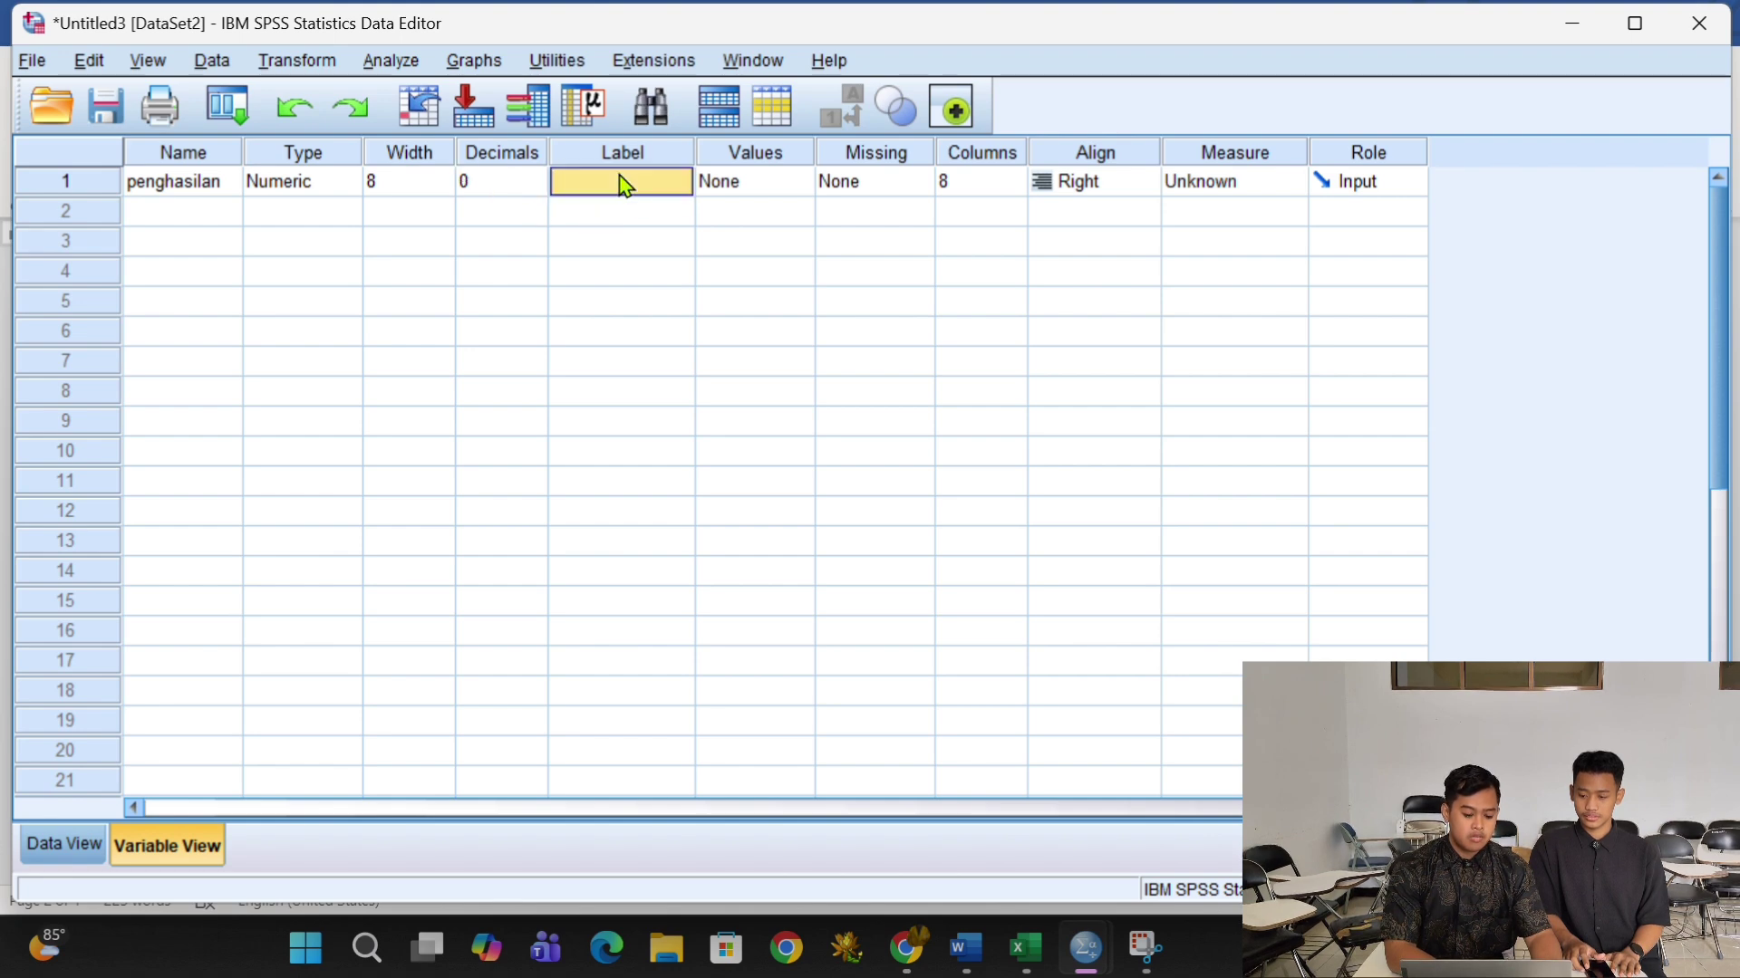
type("sumb")
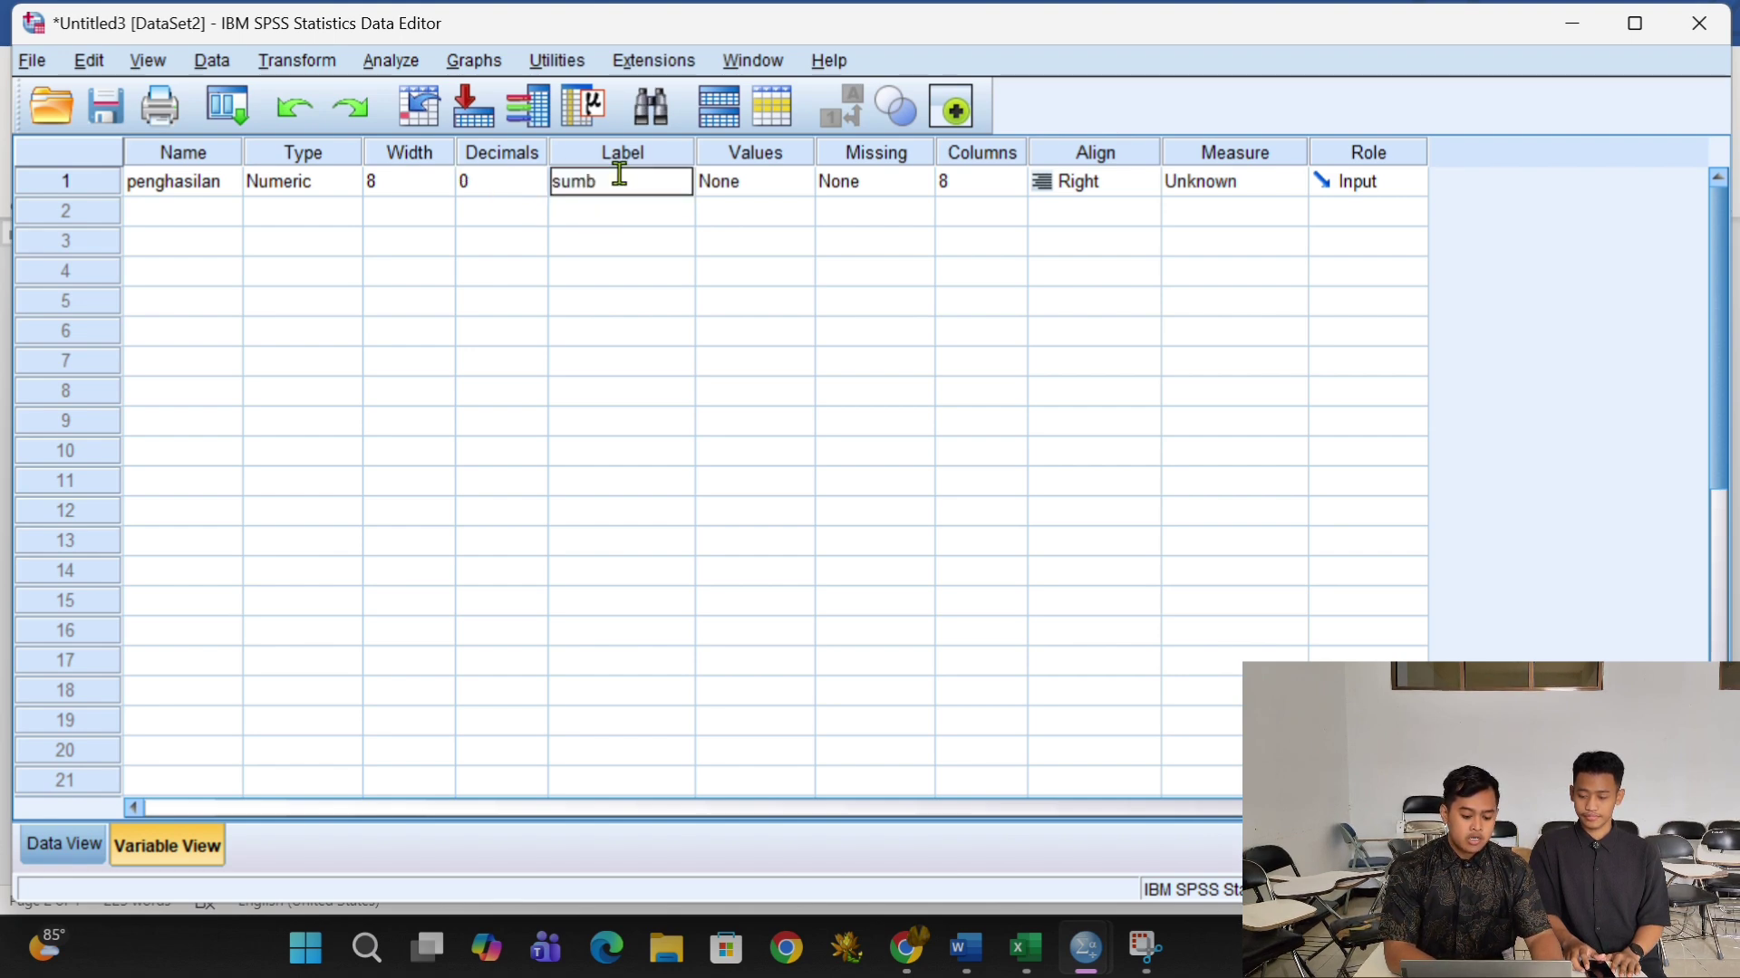
type("erpen")
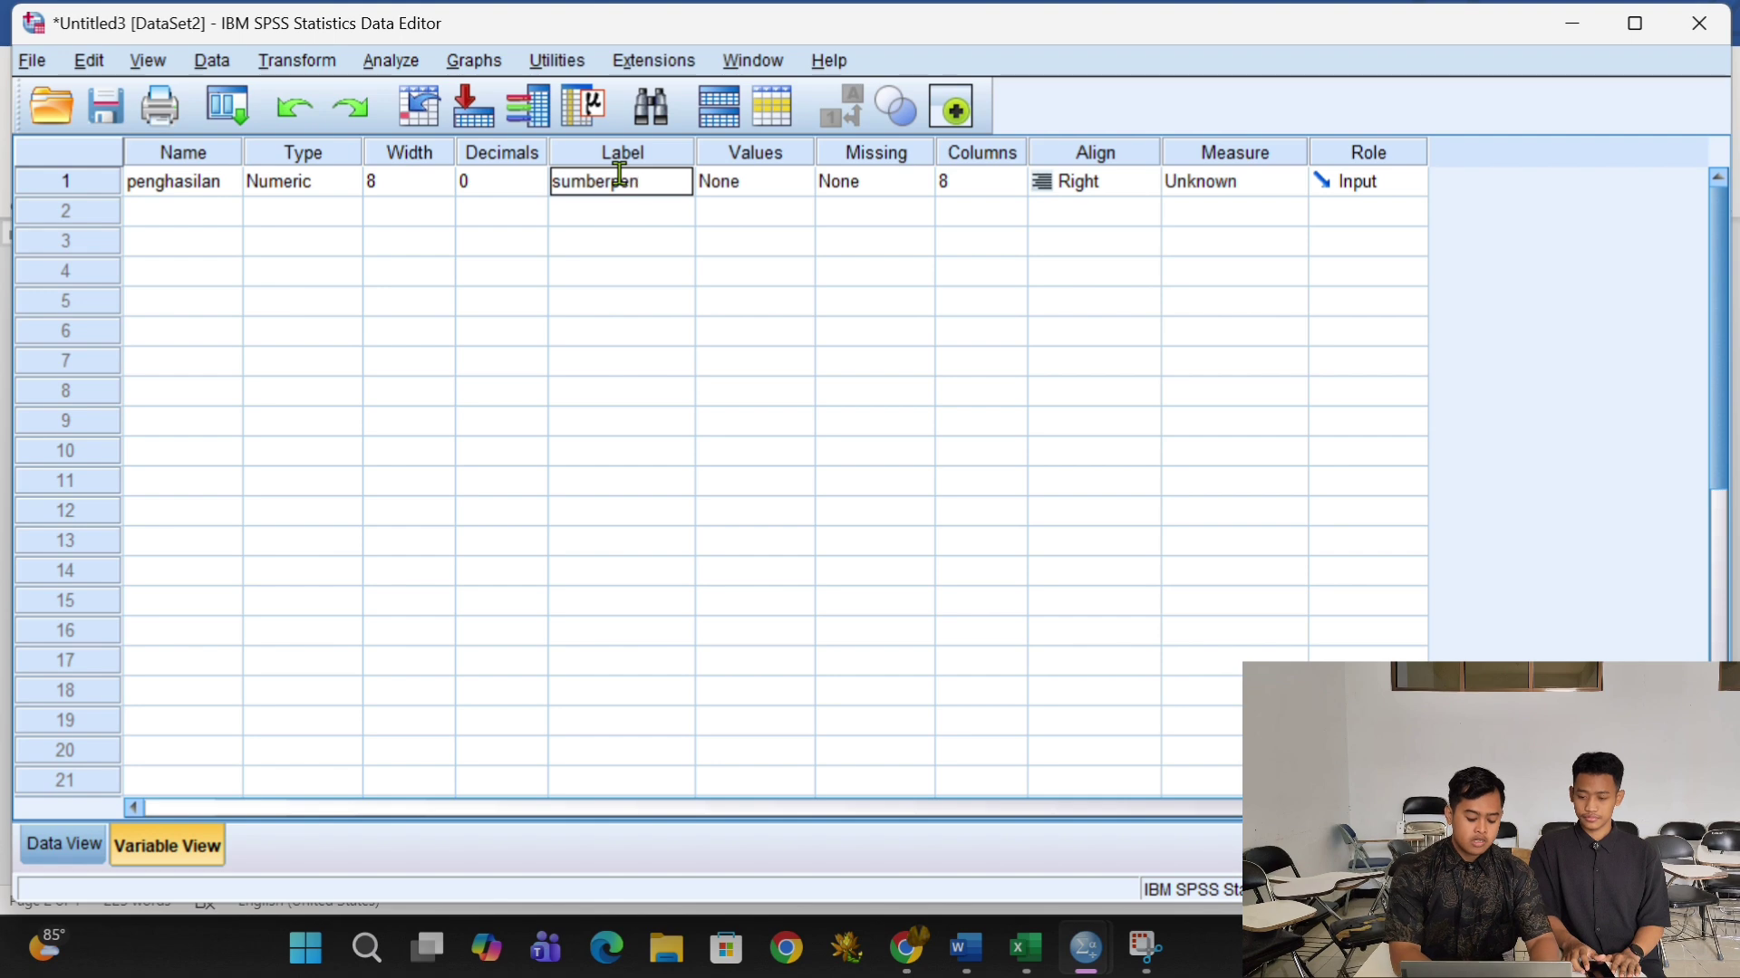
type("ghasilan")
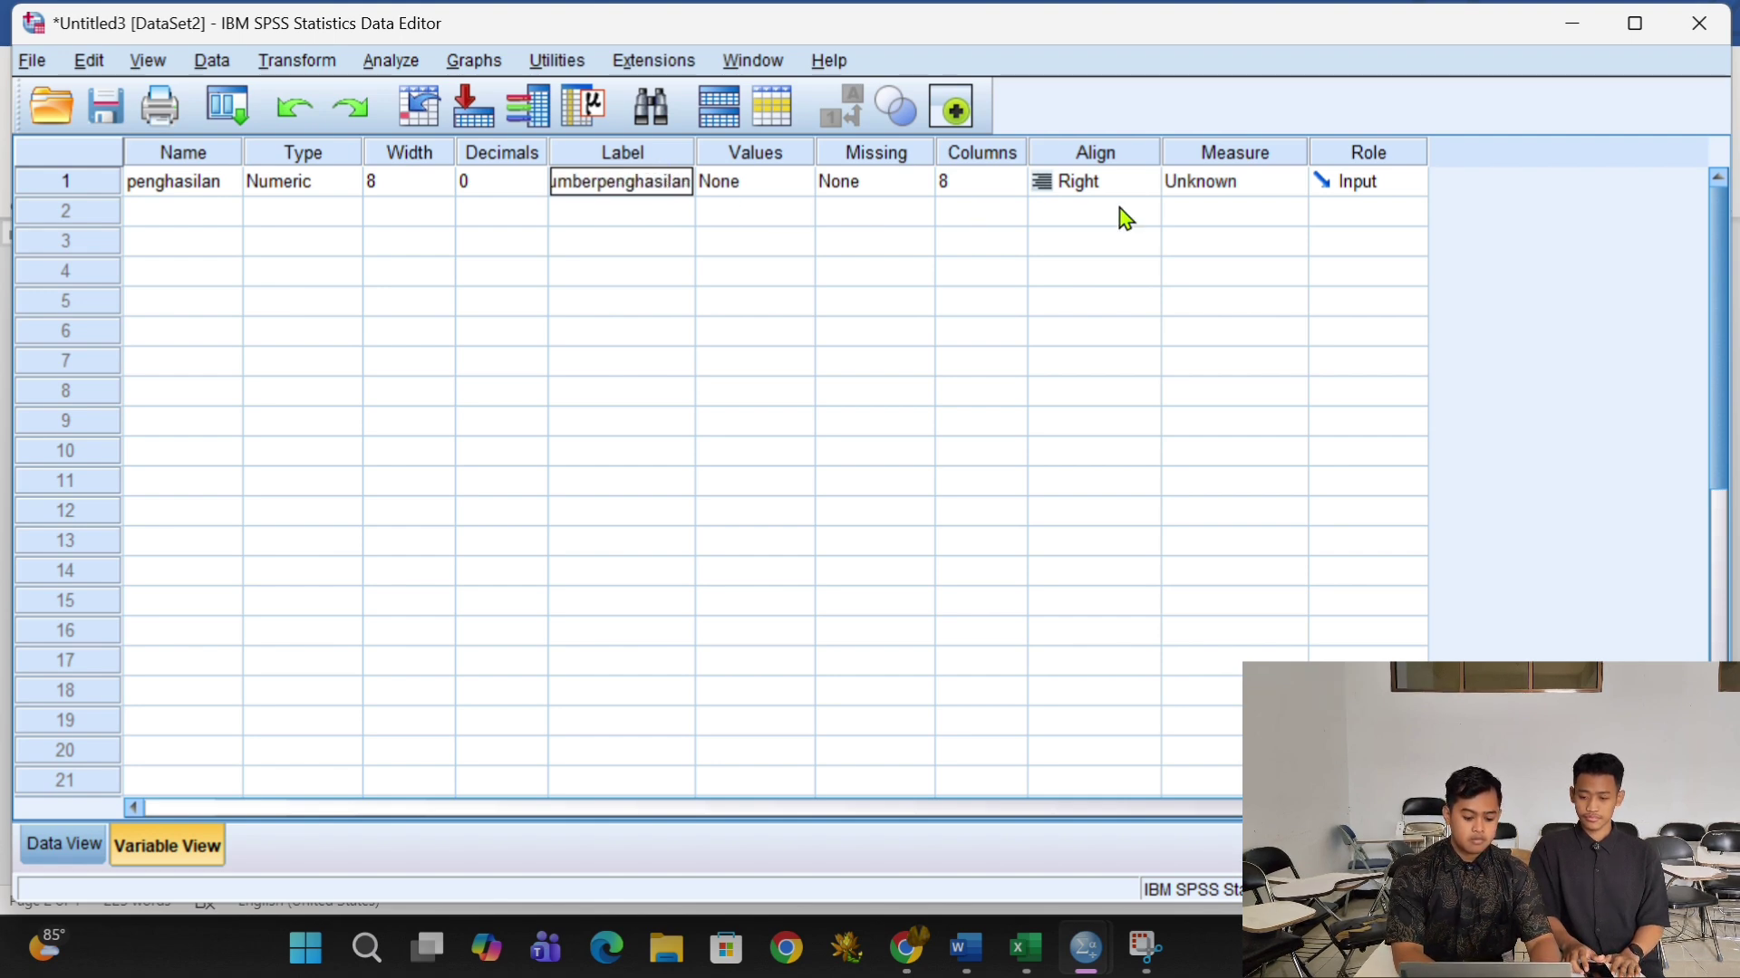
left_click(1215, 186)
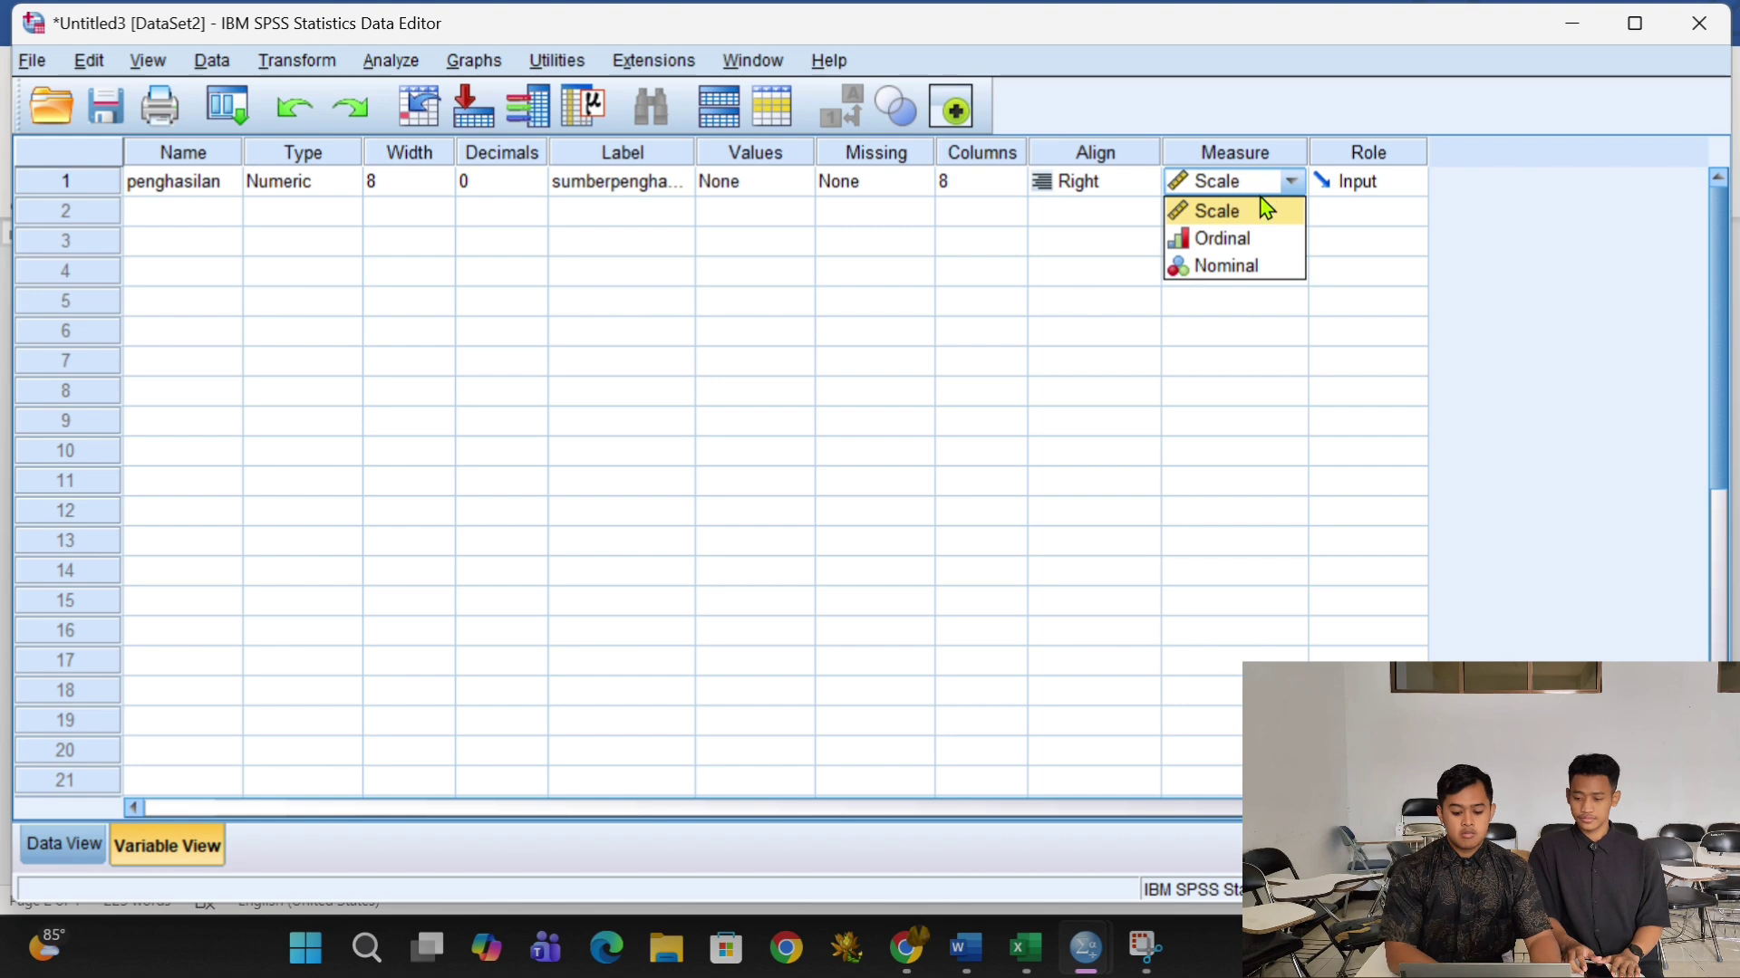
left_click(1266, 217)
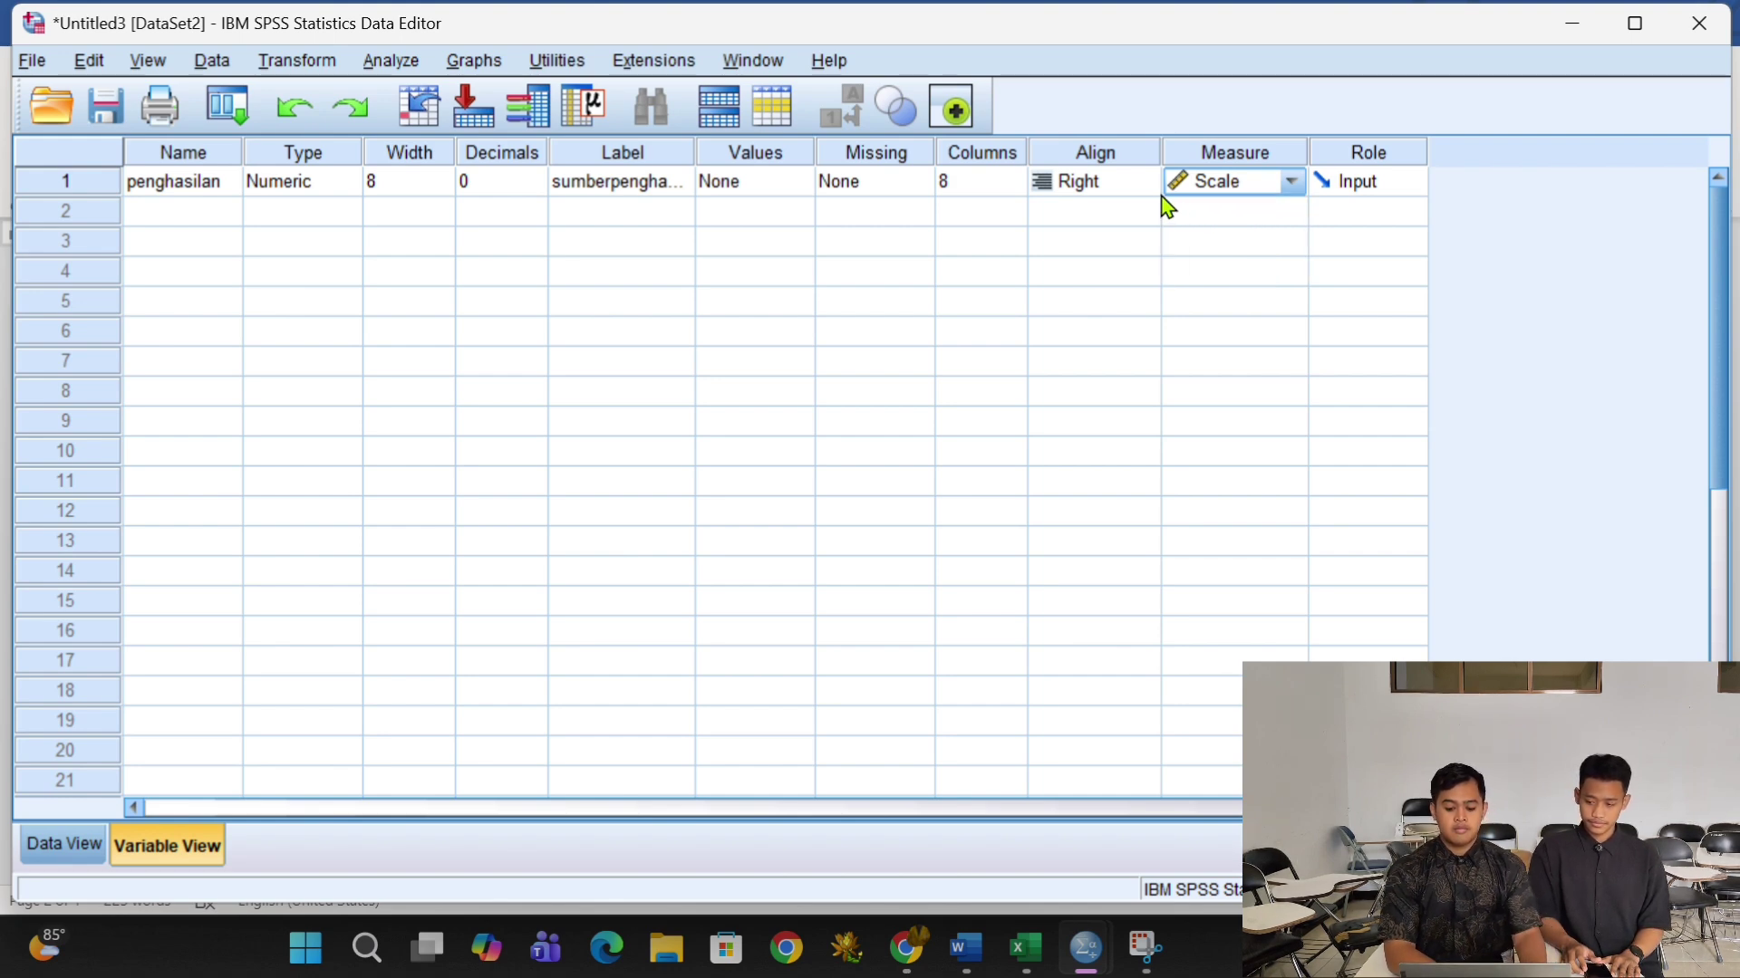
- Add a value label to the penghasilan variable that defines 1 as "emproye"
left_click(777, 188)
left_click(796, 184)
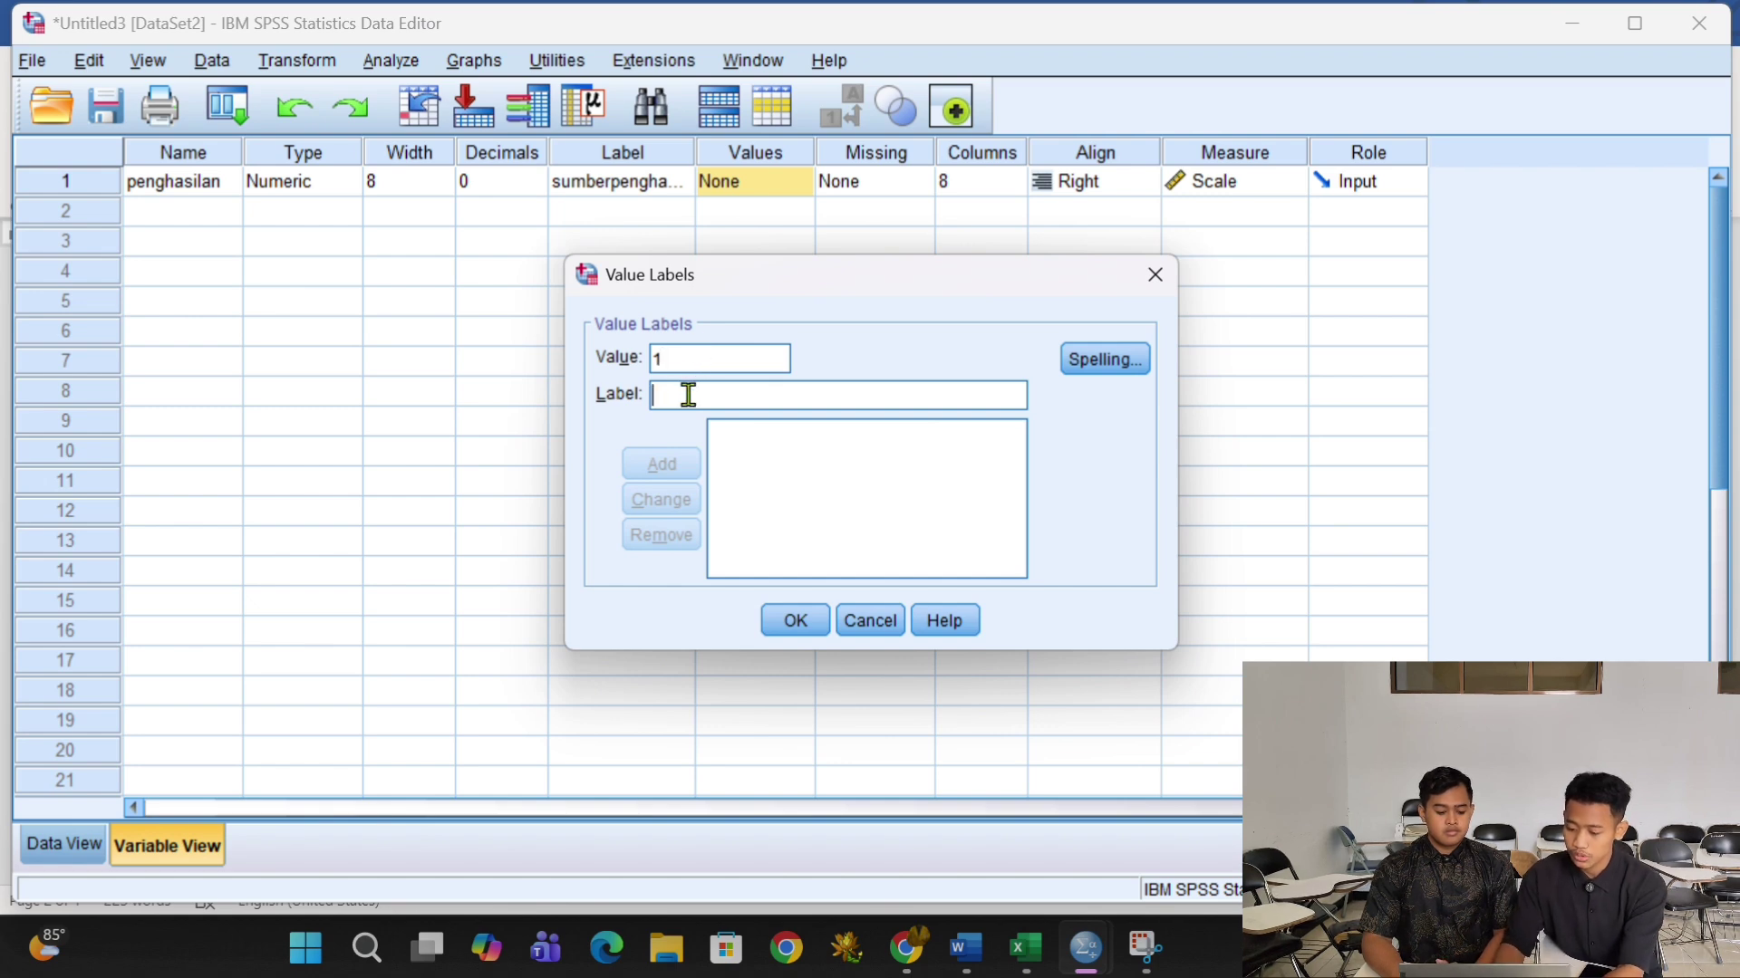
left_click(688, 396)
type("employ")
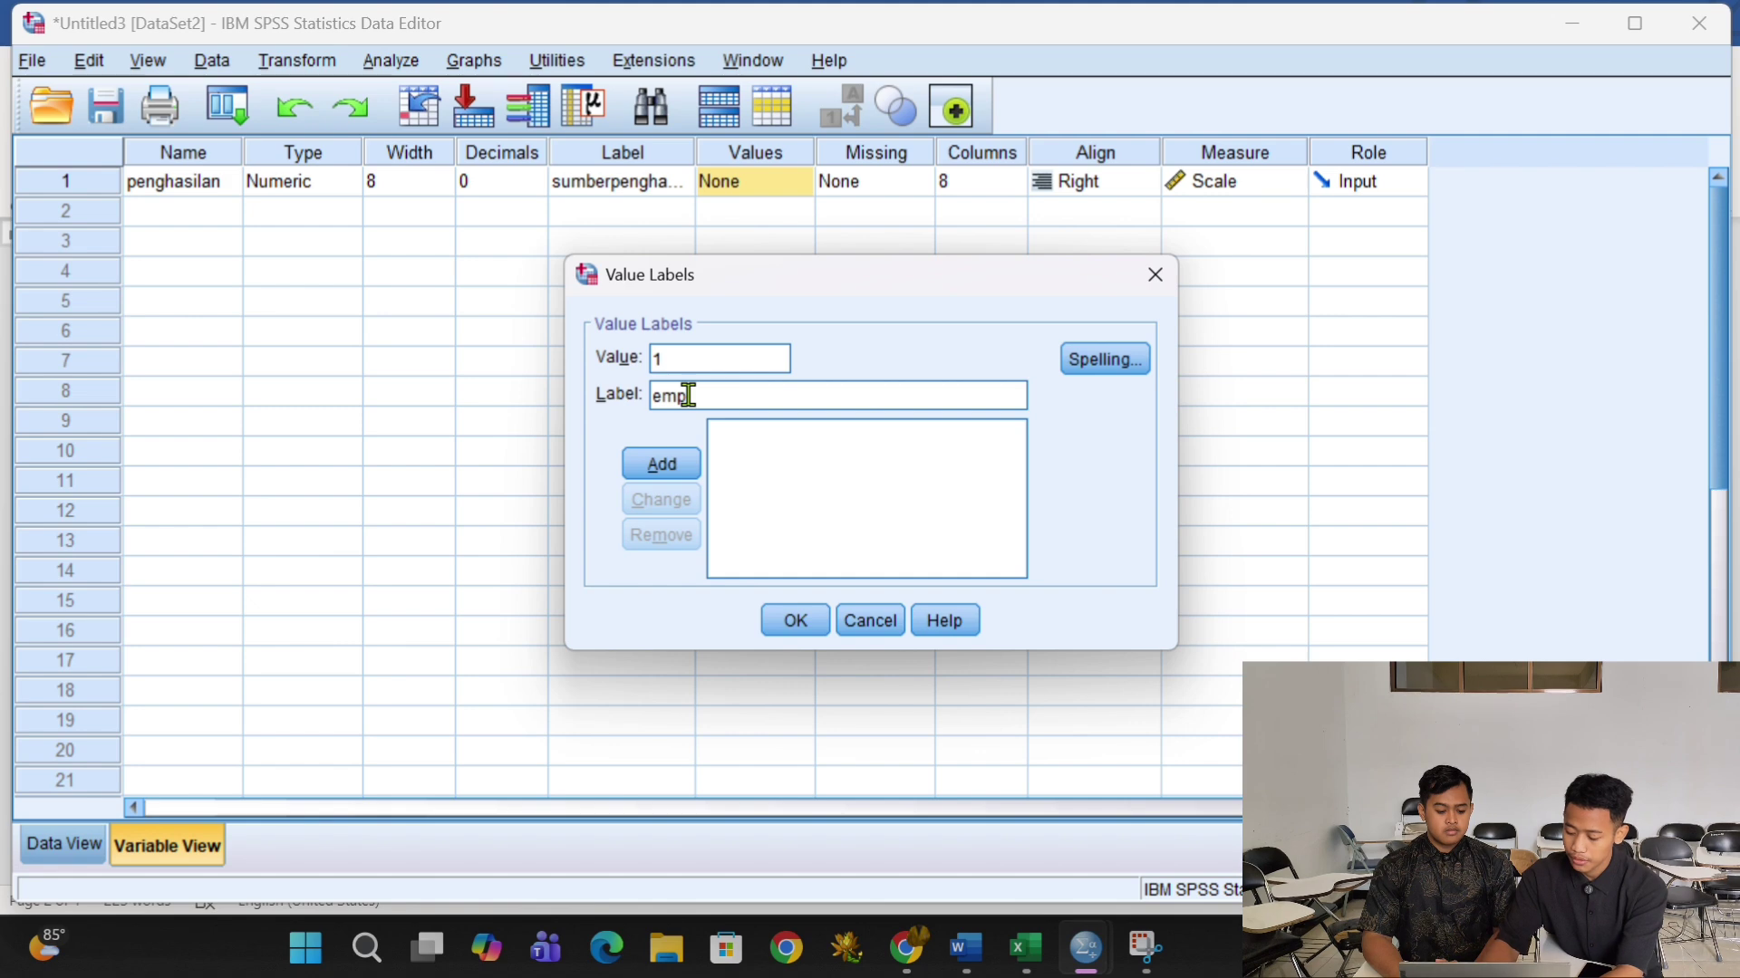
type("eye")
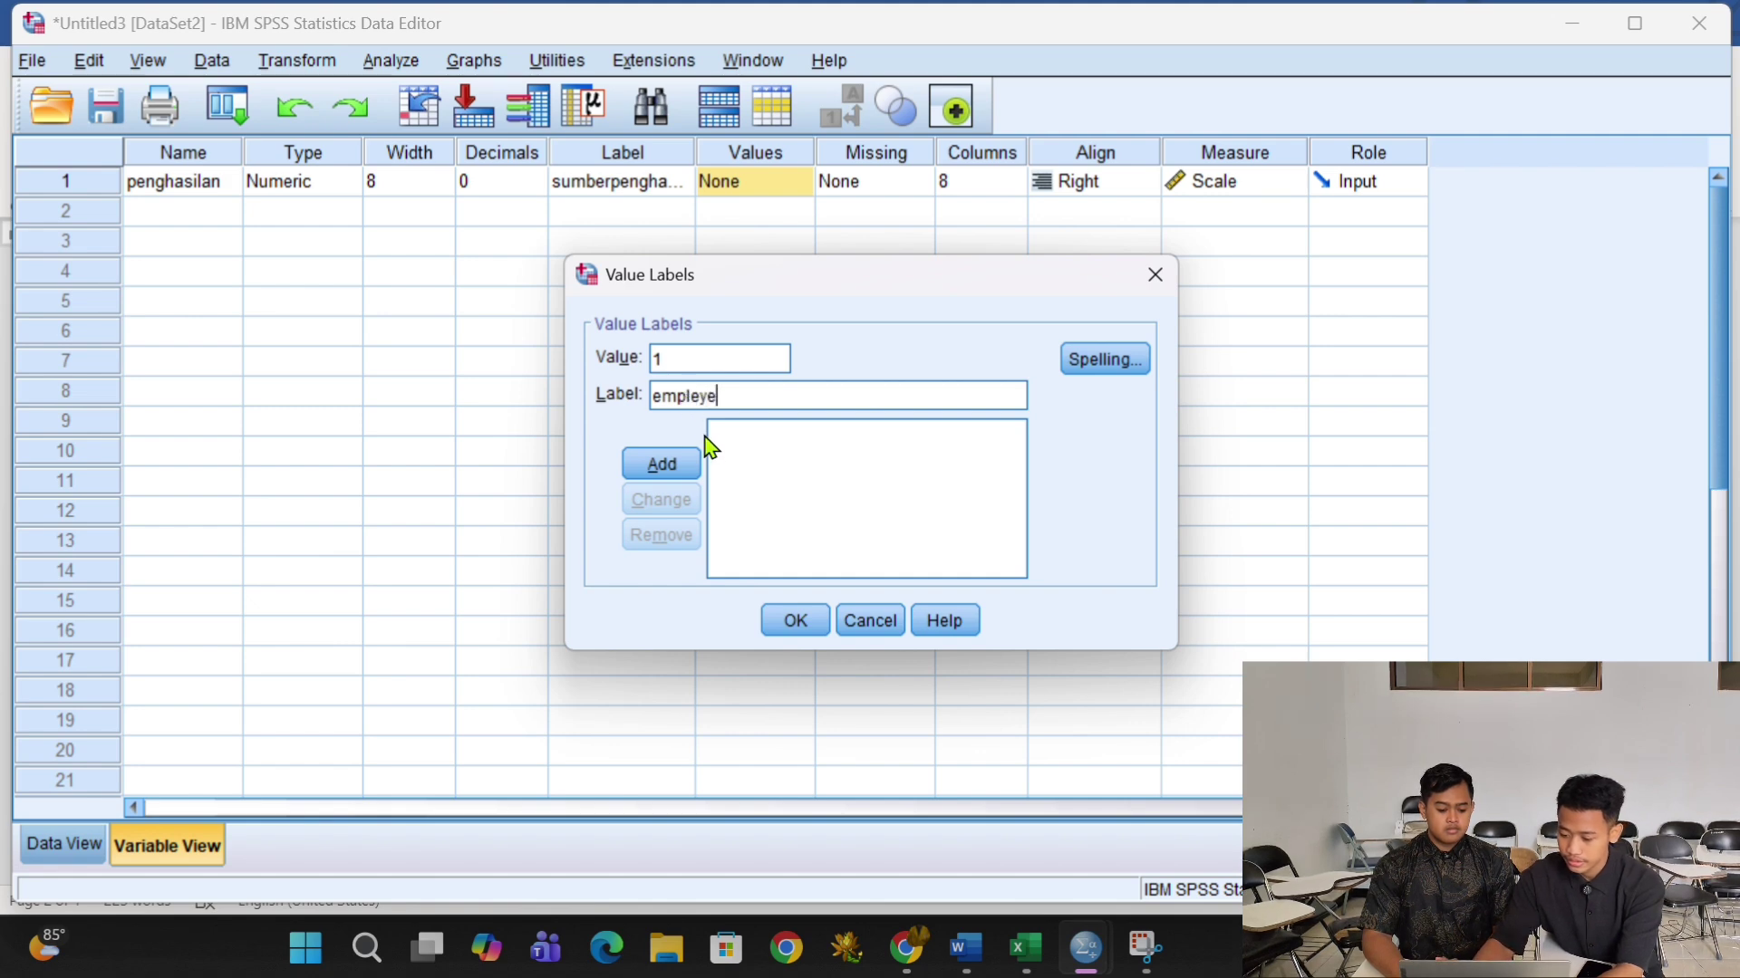
key("BackSpace")
key("BackSpace")
key("BackSpace")
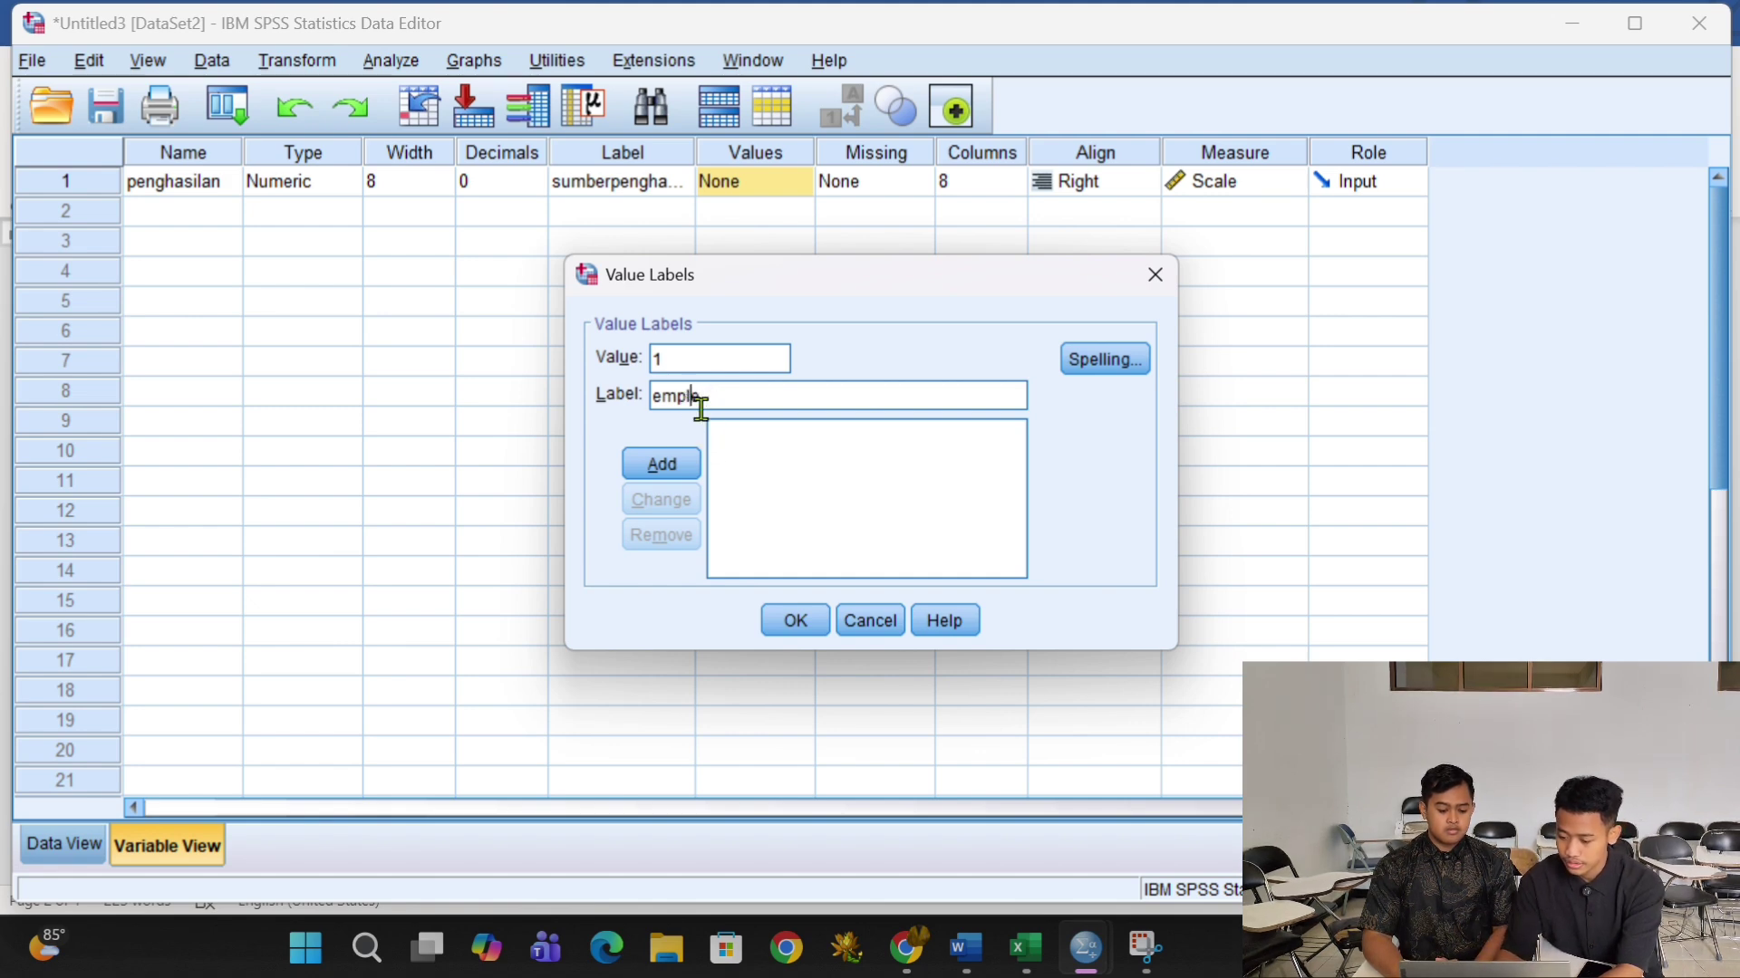
type("o")
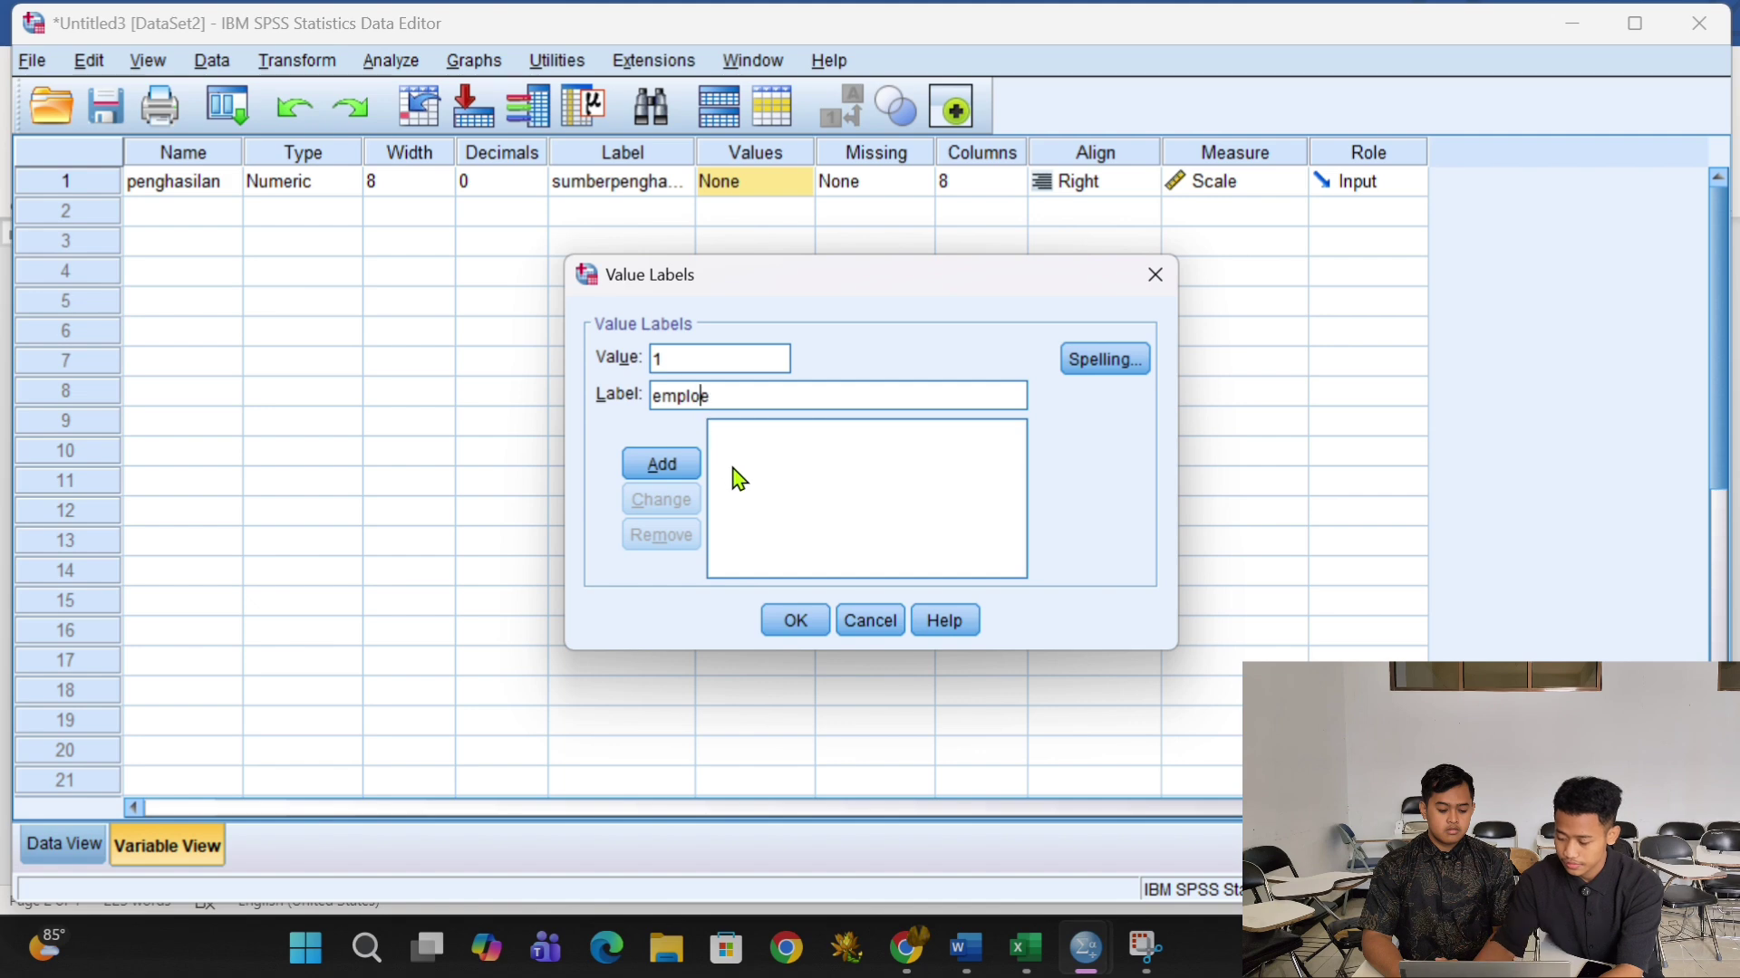
type("ye")
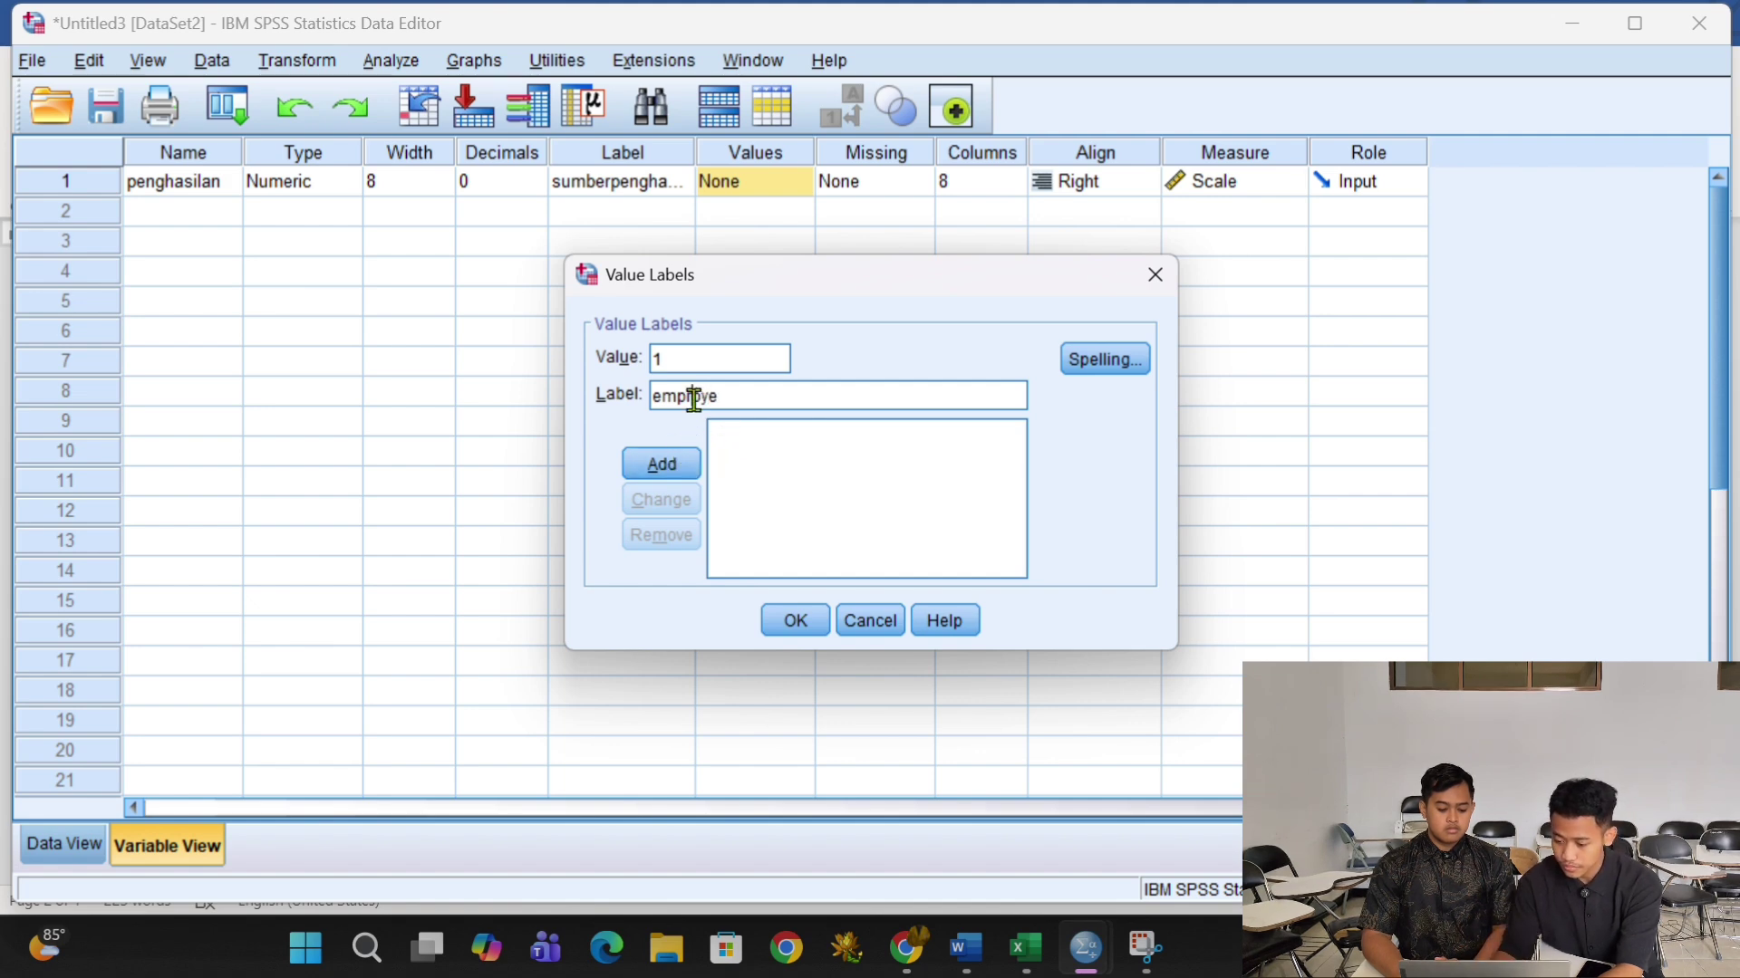
left_click(671, 476)
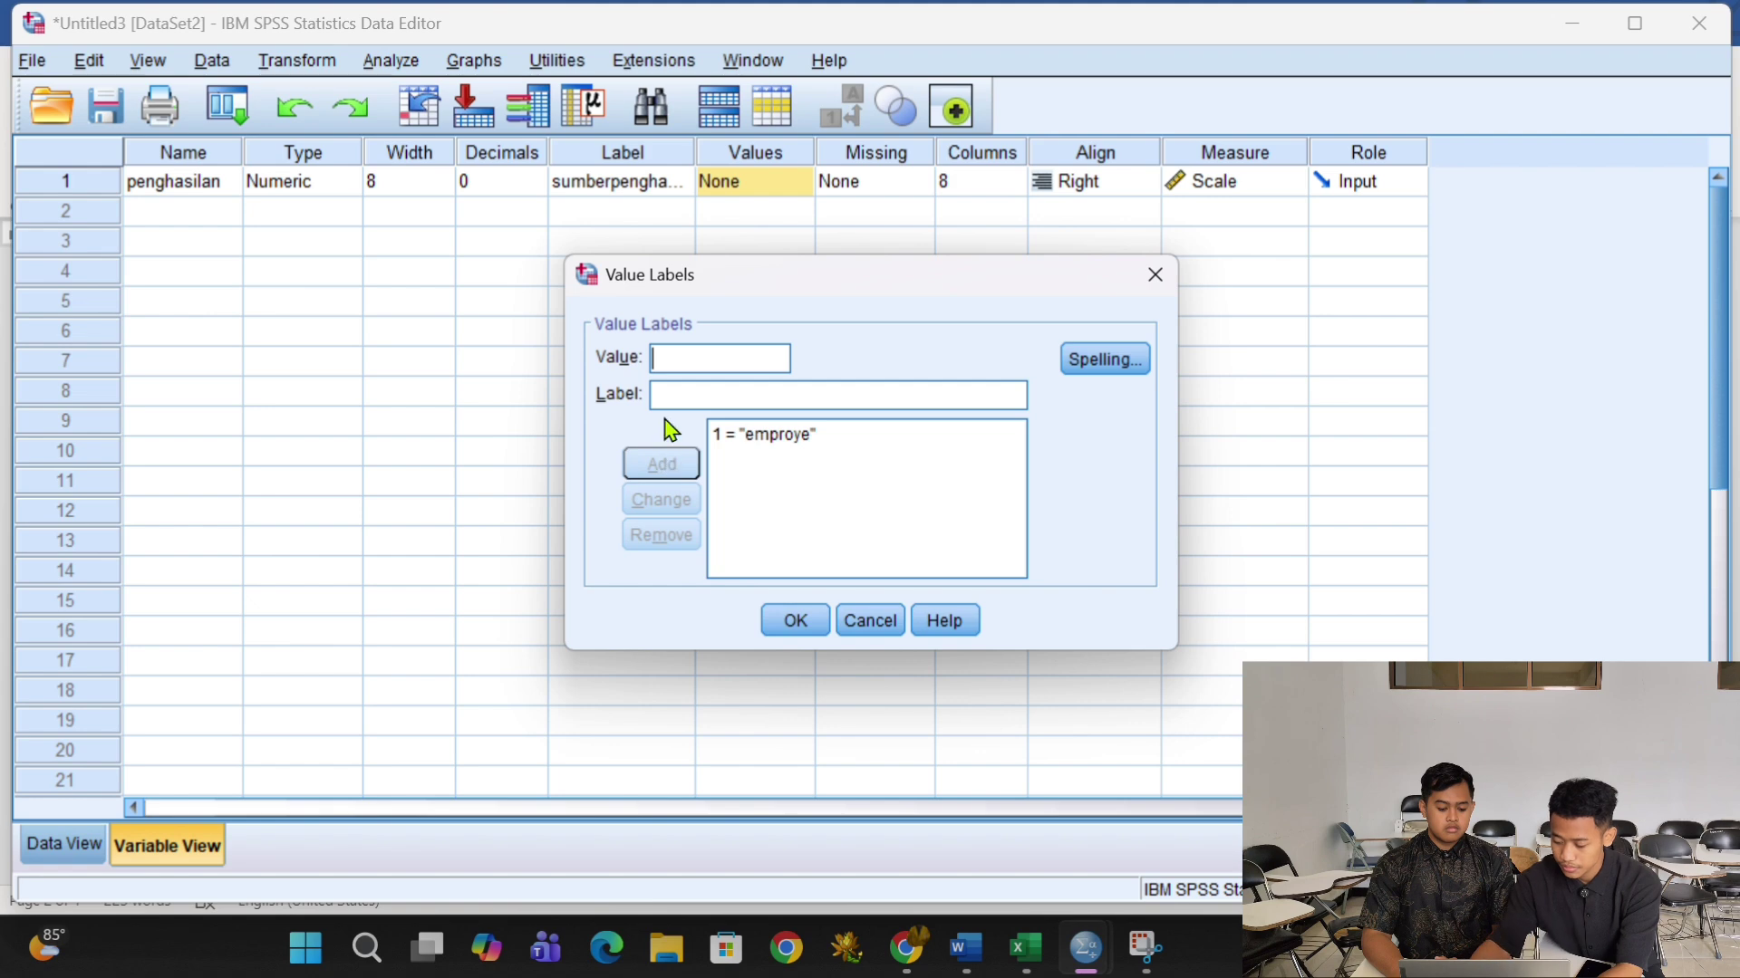
- Add a second value label defining 2 as "self emproye" and apply the penghasilan variable's value labels
type("2")
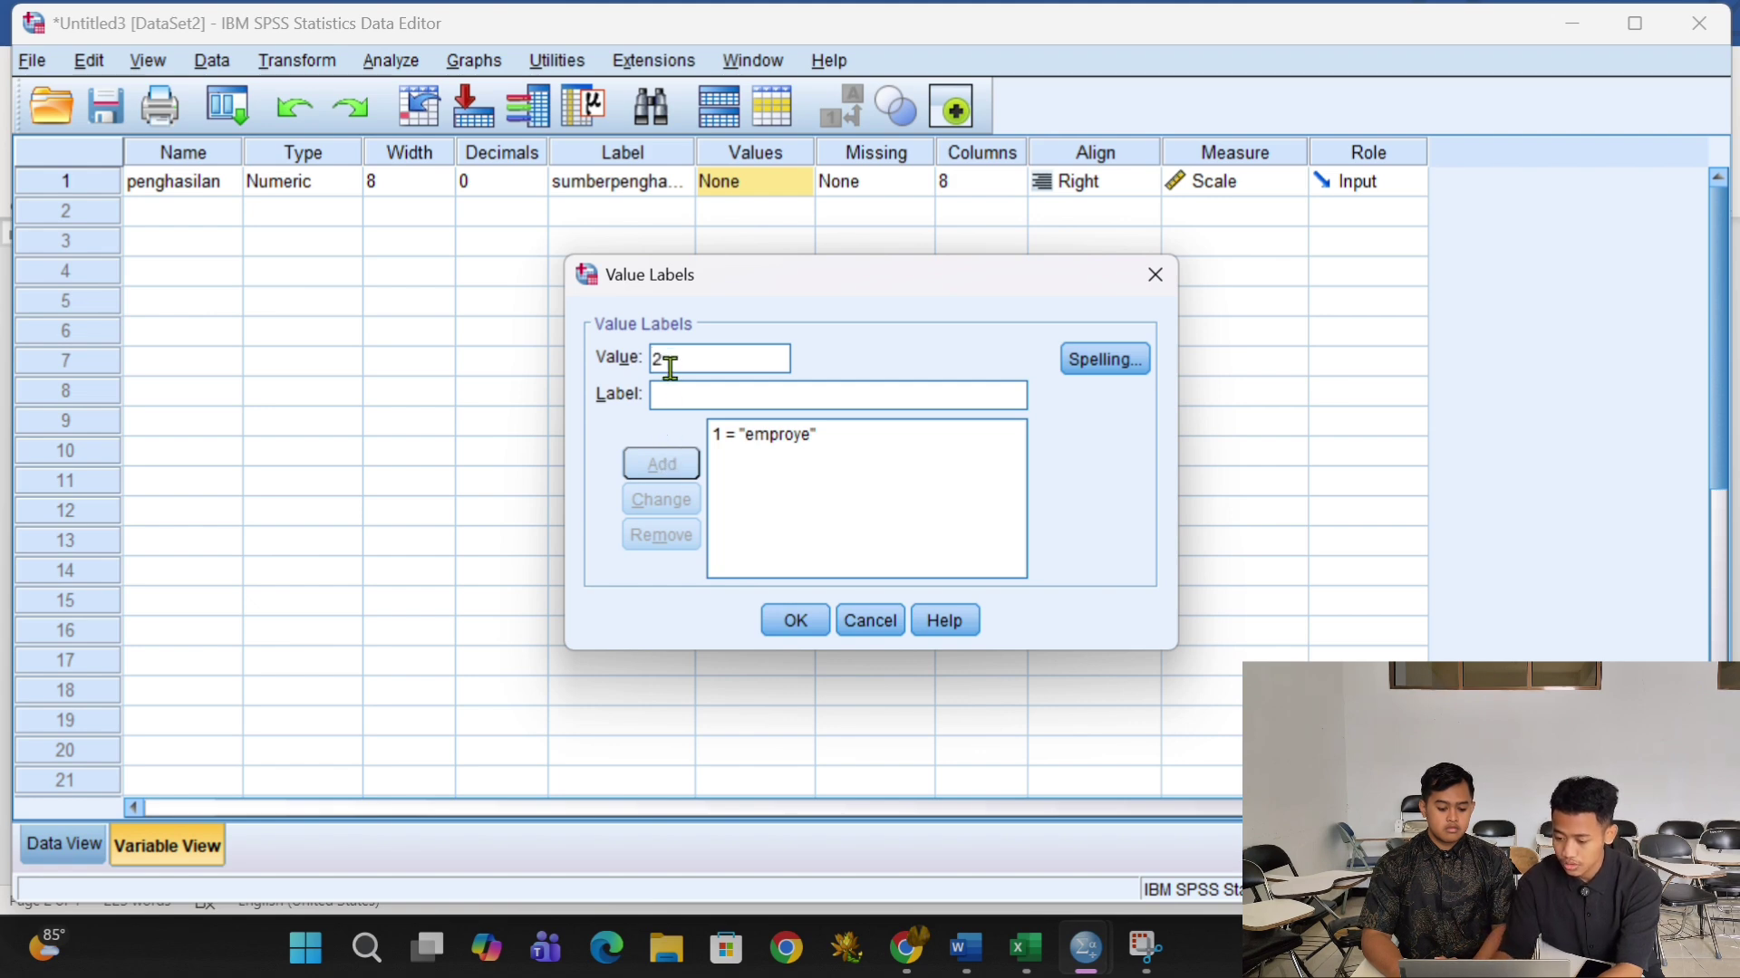
left_click(674, 397)
type("self e")
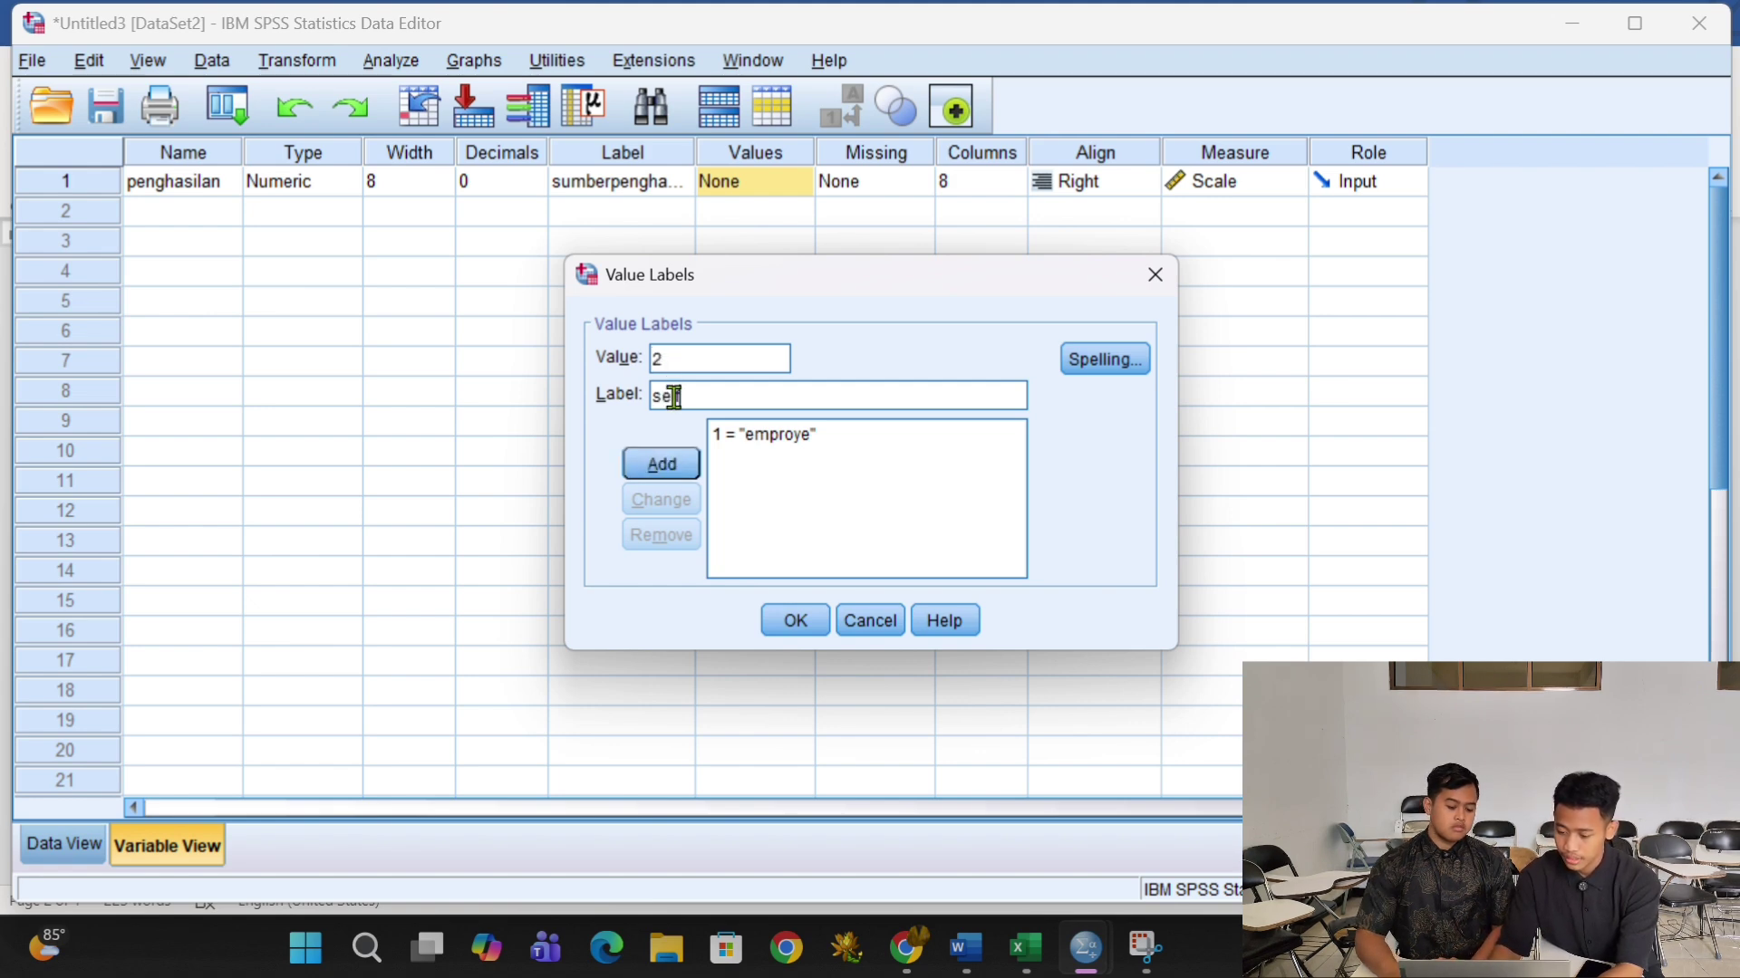
type("mproye")
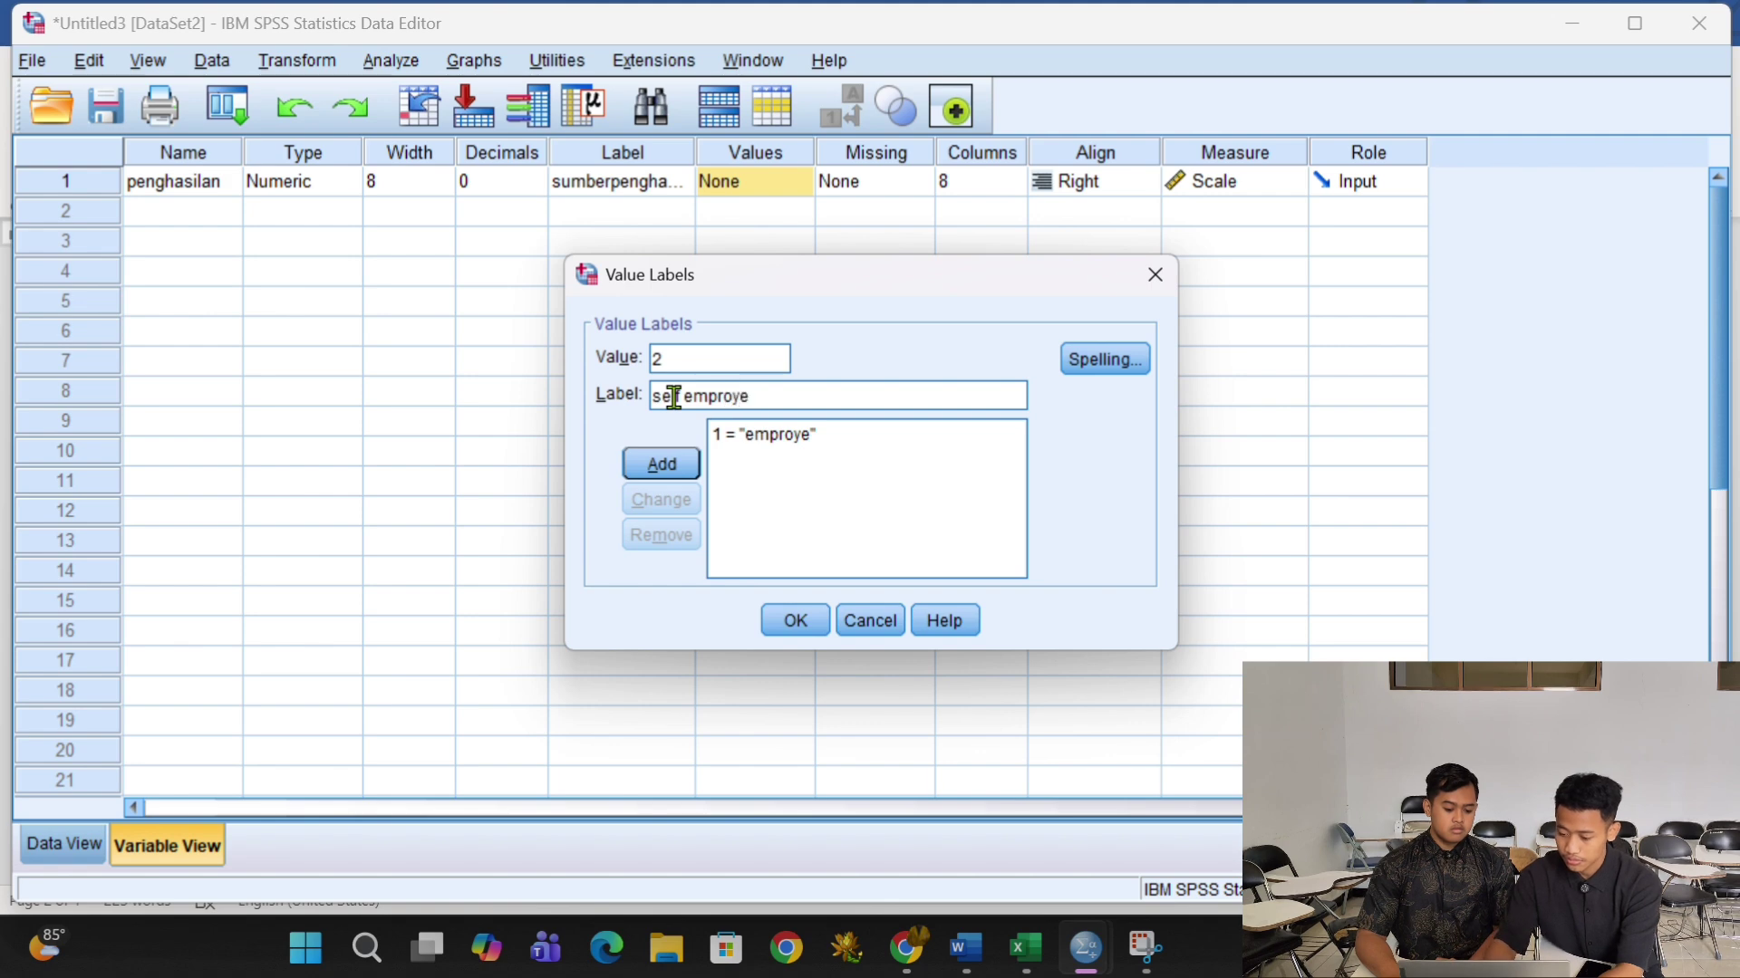
left_click(685, 470)
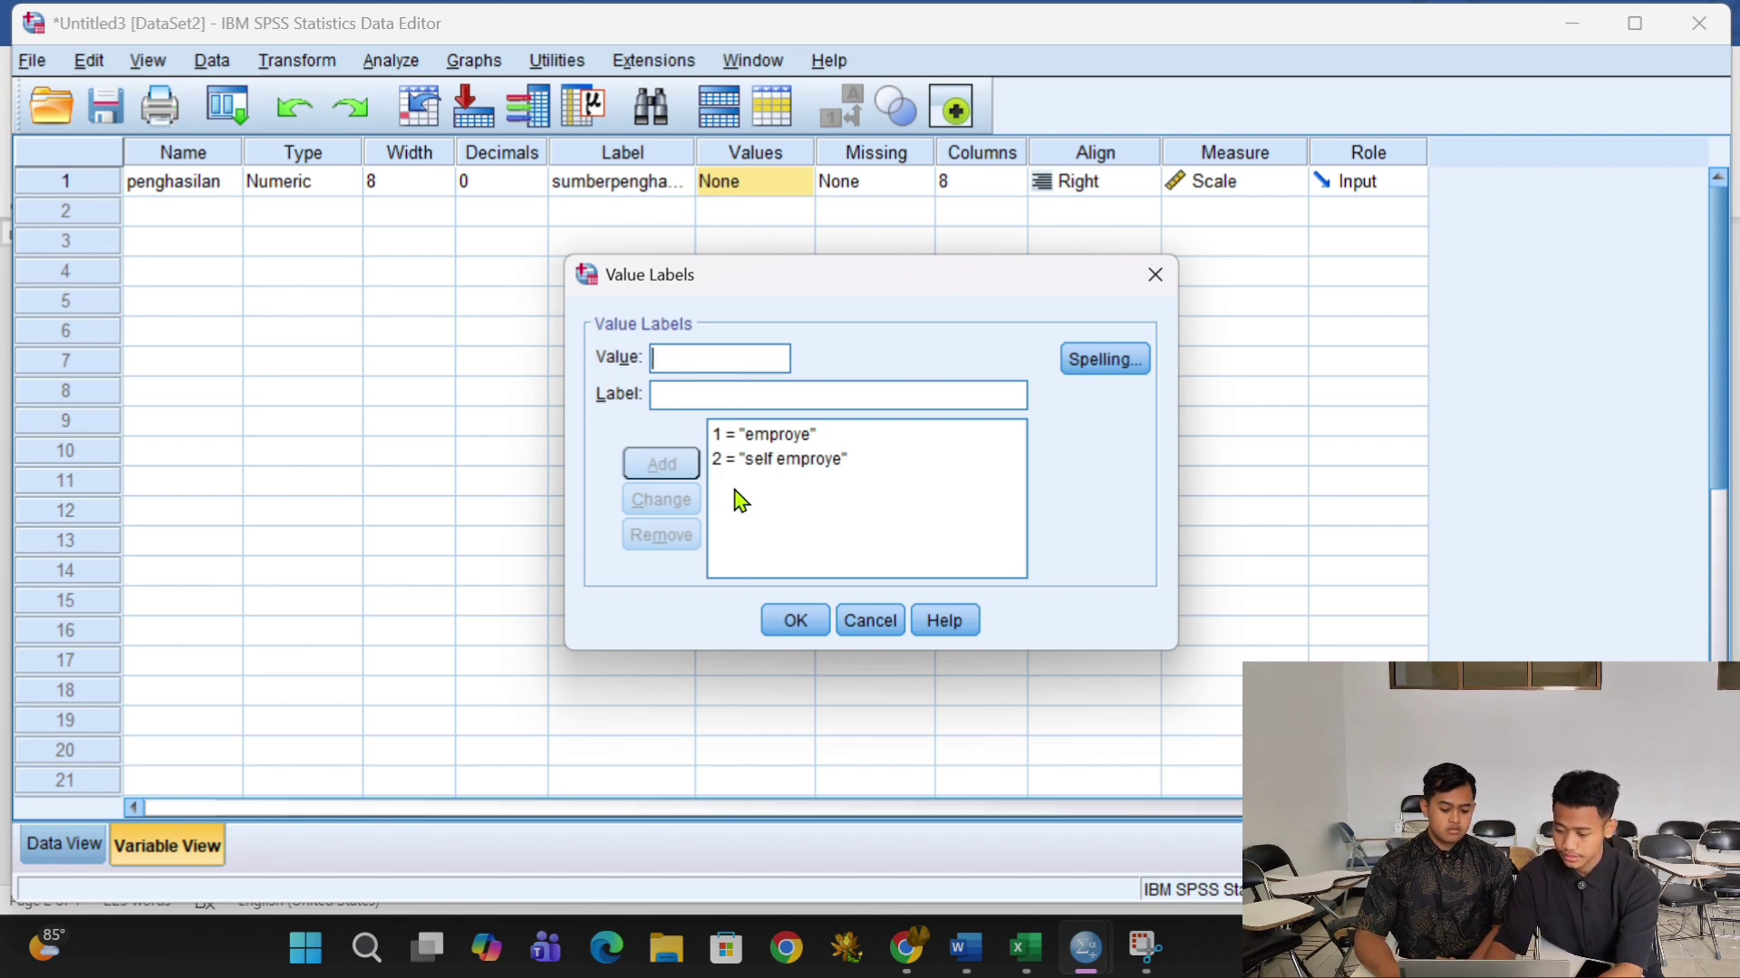
left_click(792, 625)
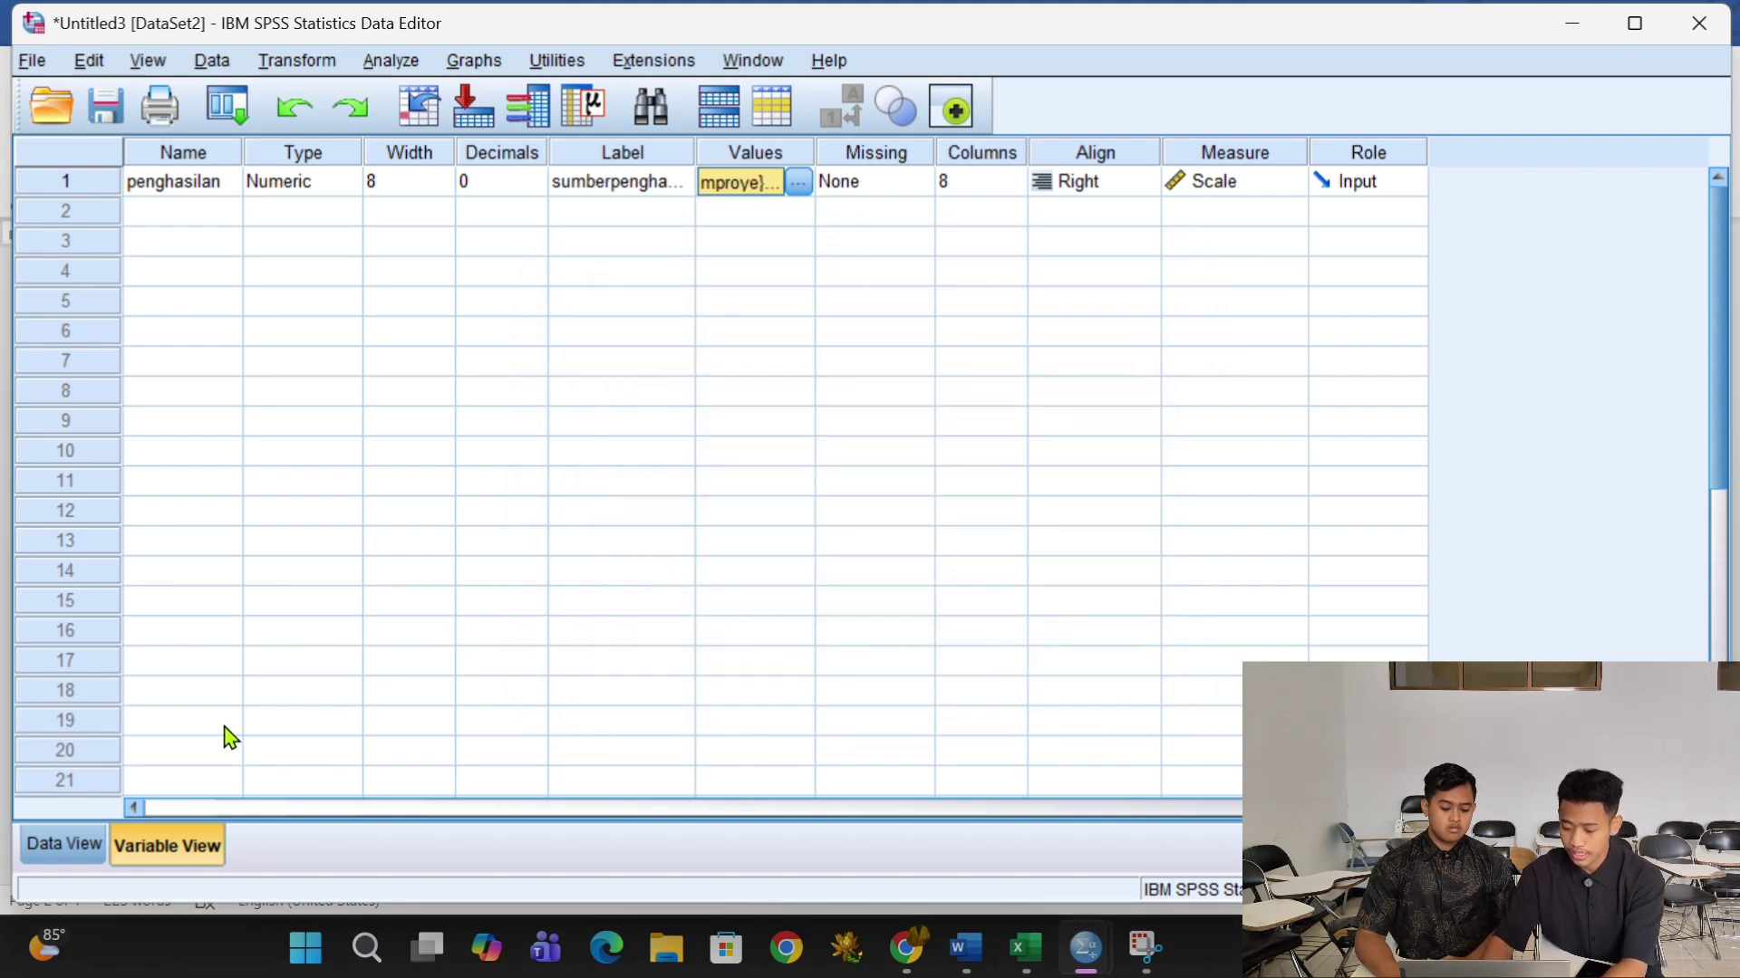
- Run the legacy nonparametric Binomial test on sumberpenghasilan with a test proportion of 0.50 and the dichotomy taken from the data
left_click(77, 843)
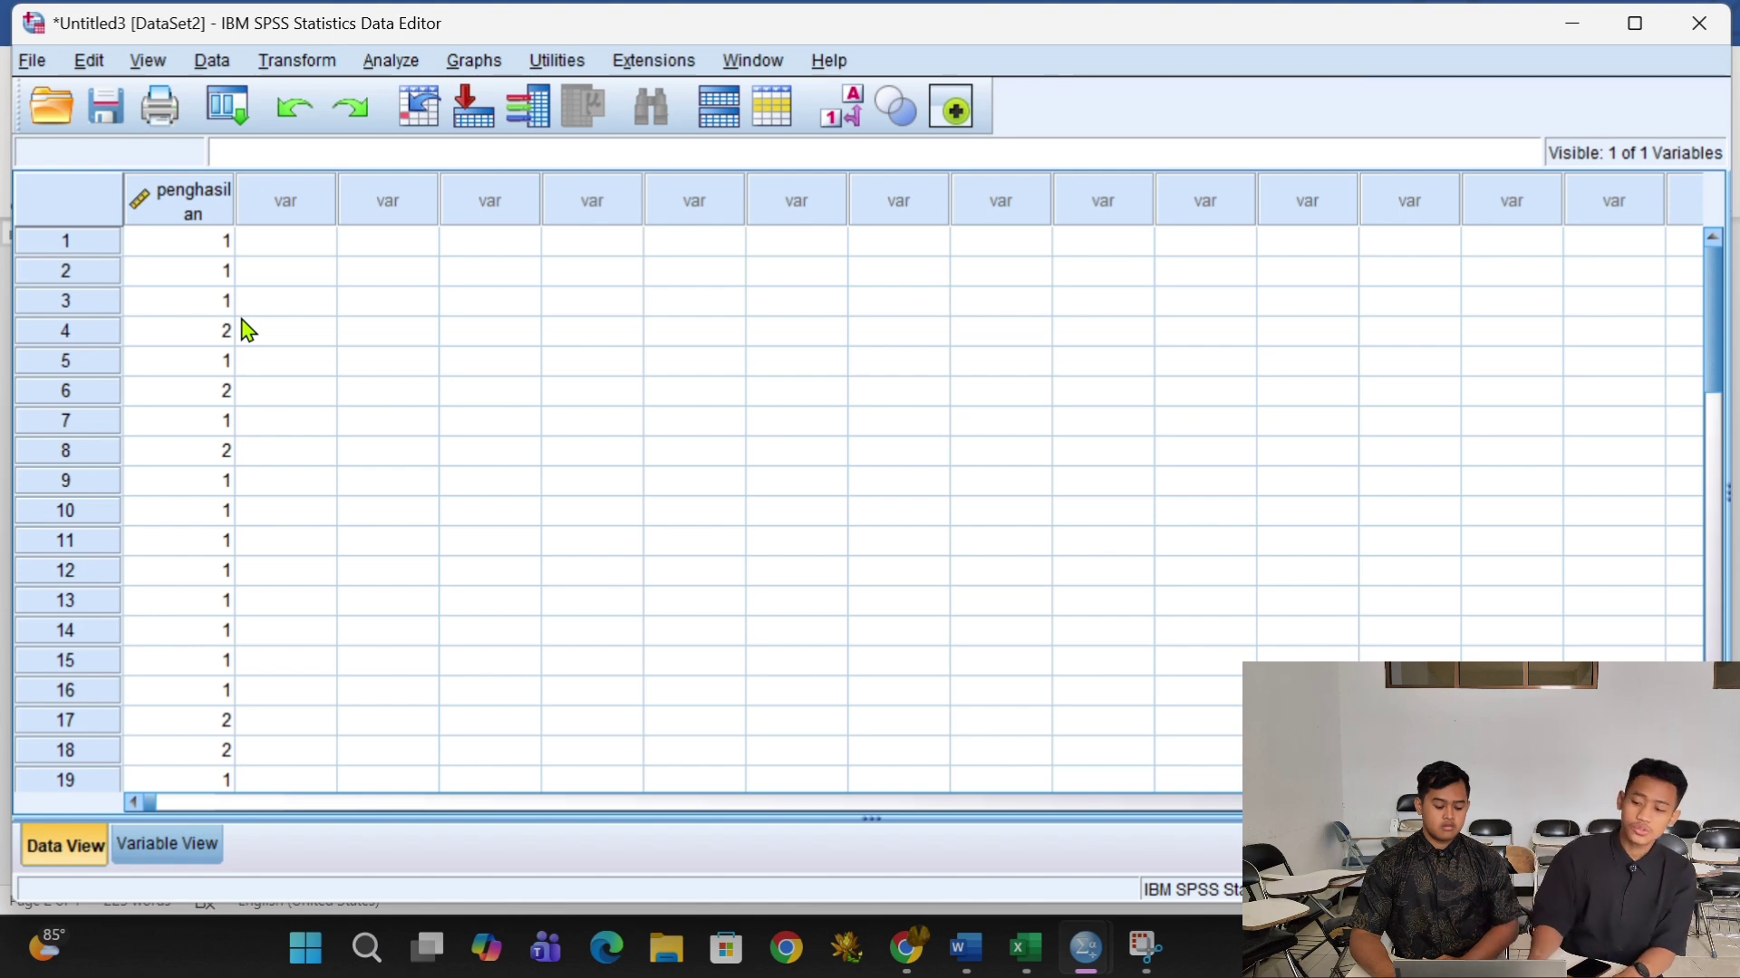
left_click(404, 73)
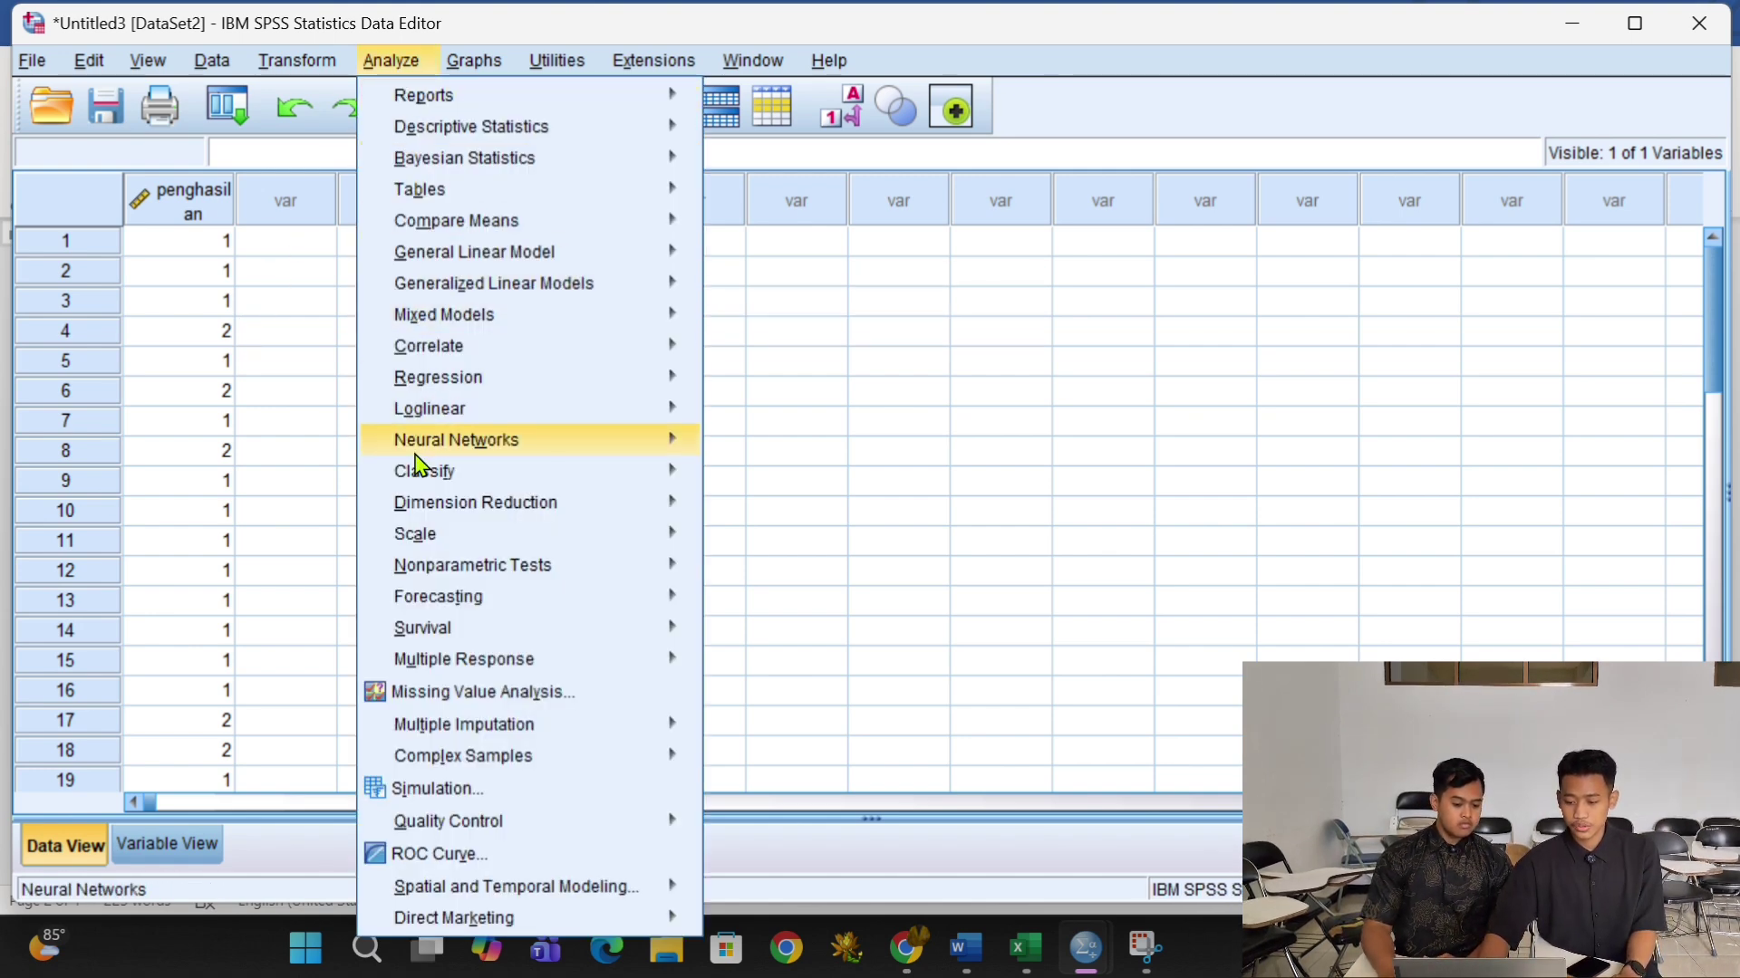
mouse_move(426, 568)
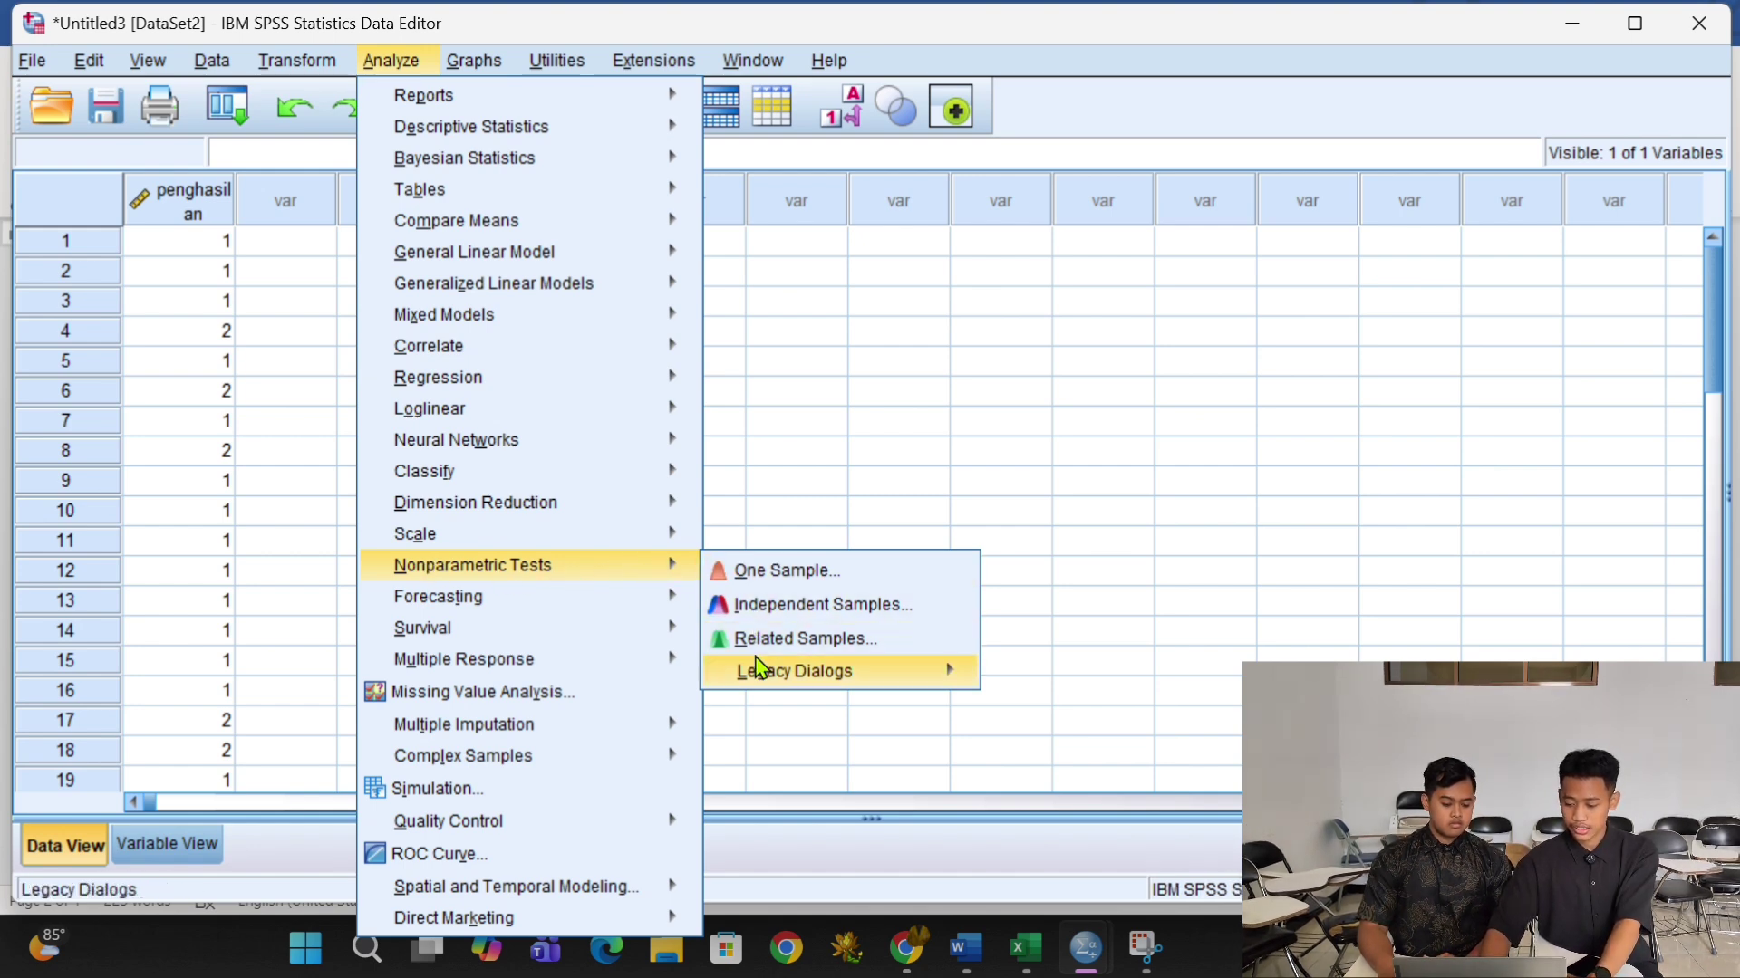
mouse_move(759, 668)
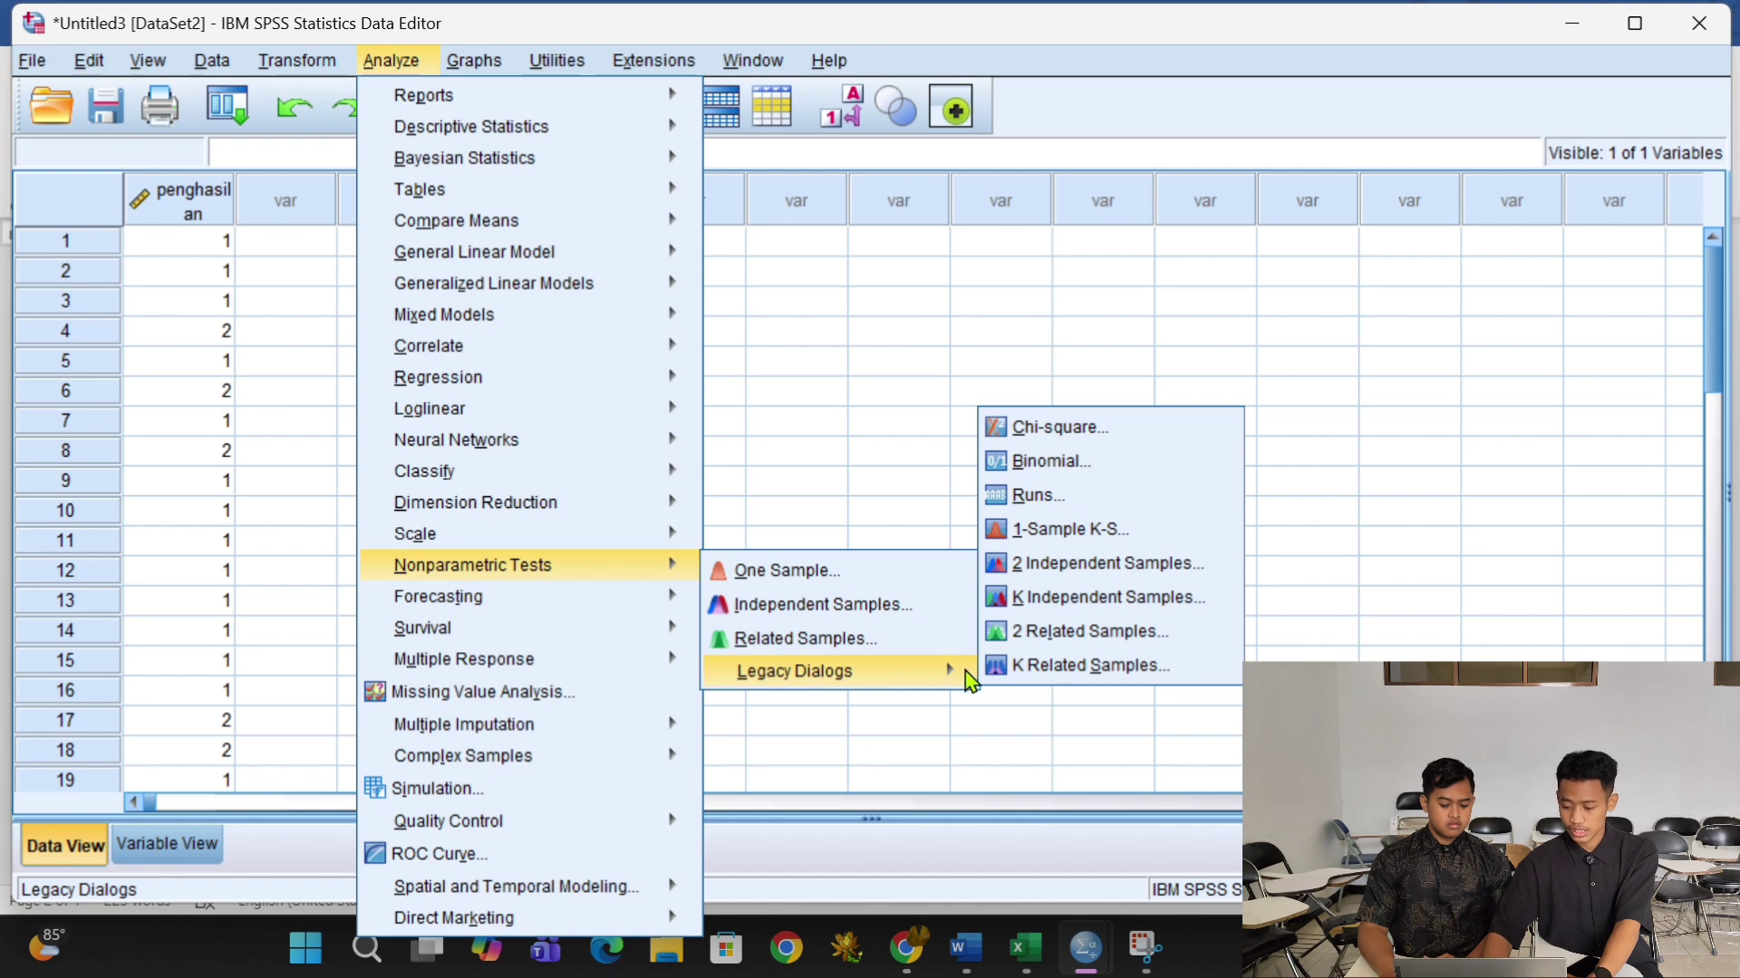
left_click(1046, 464)
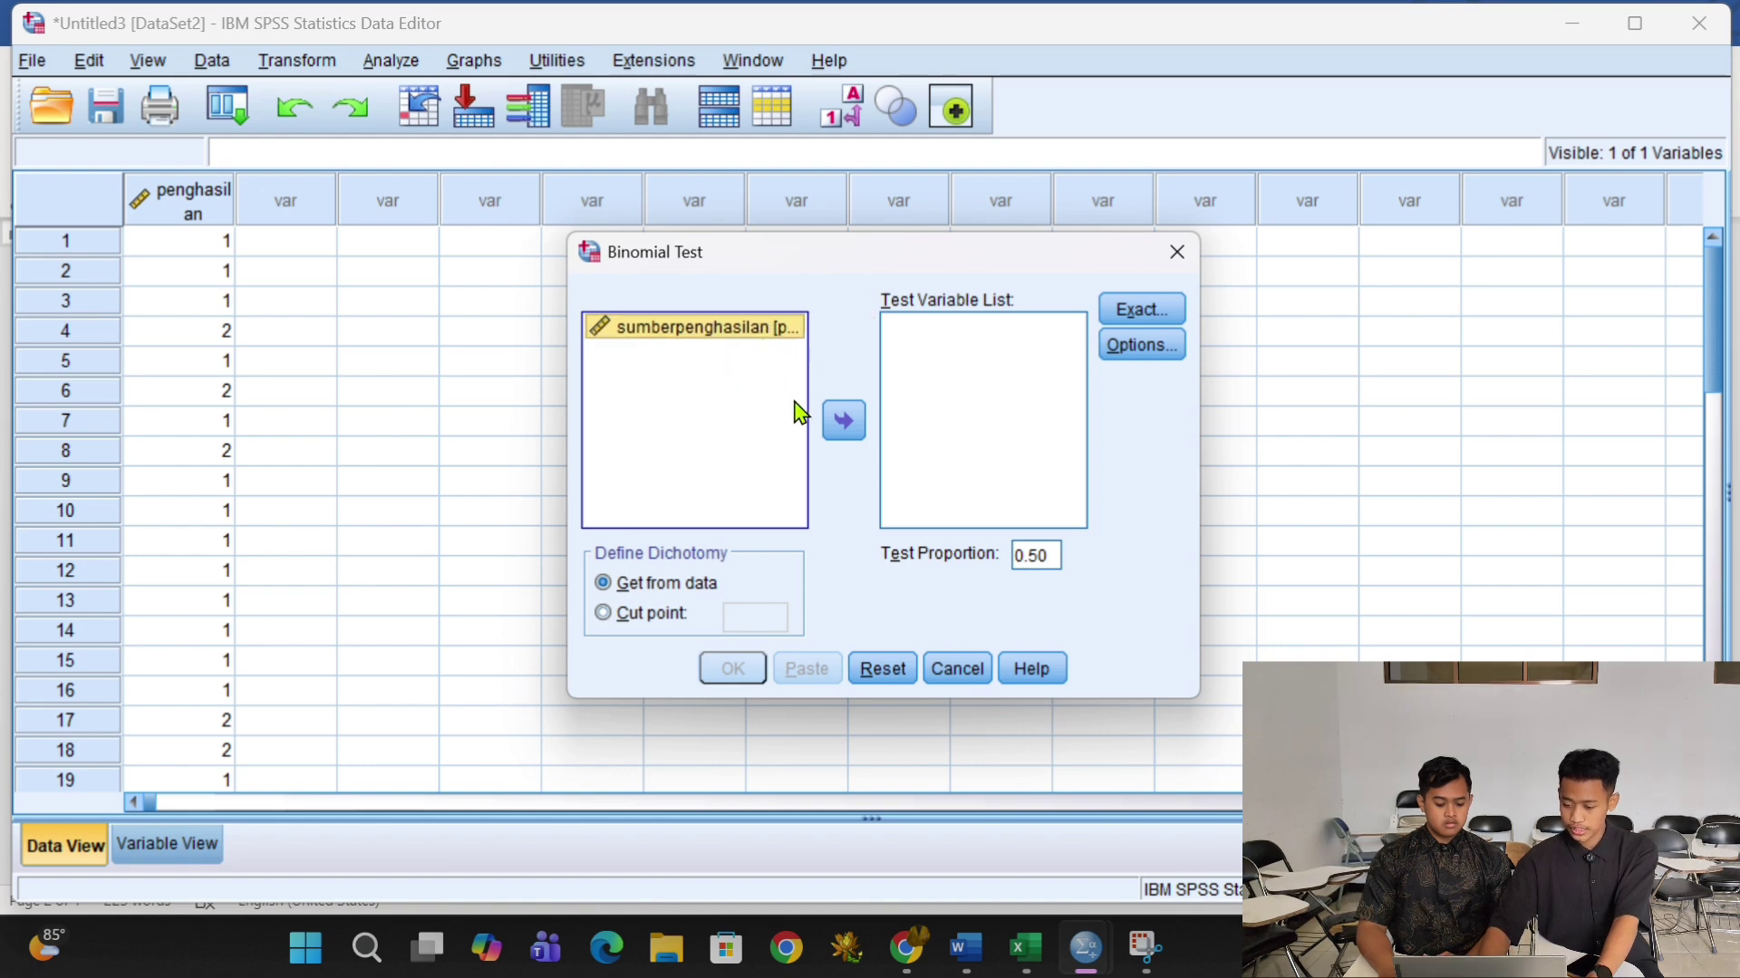
left_click(842, 423)
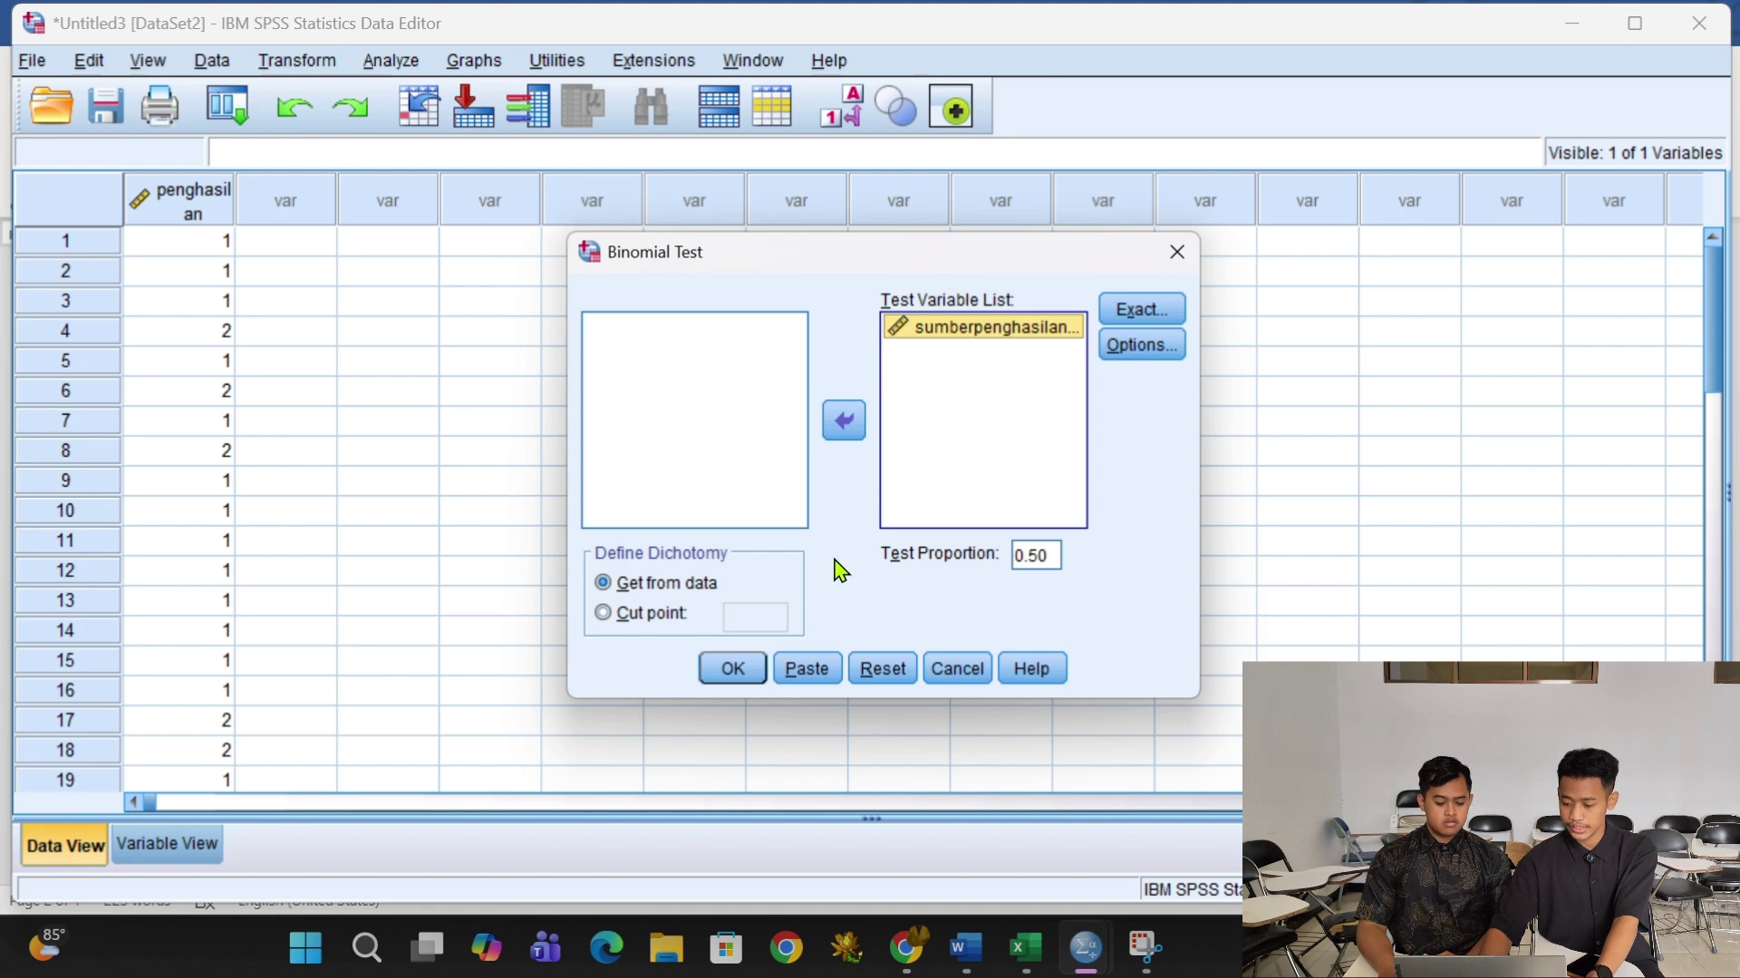
left_click(732, 670)
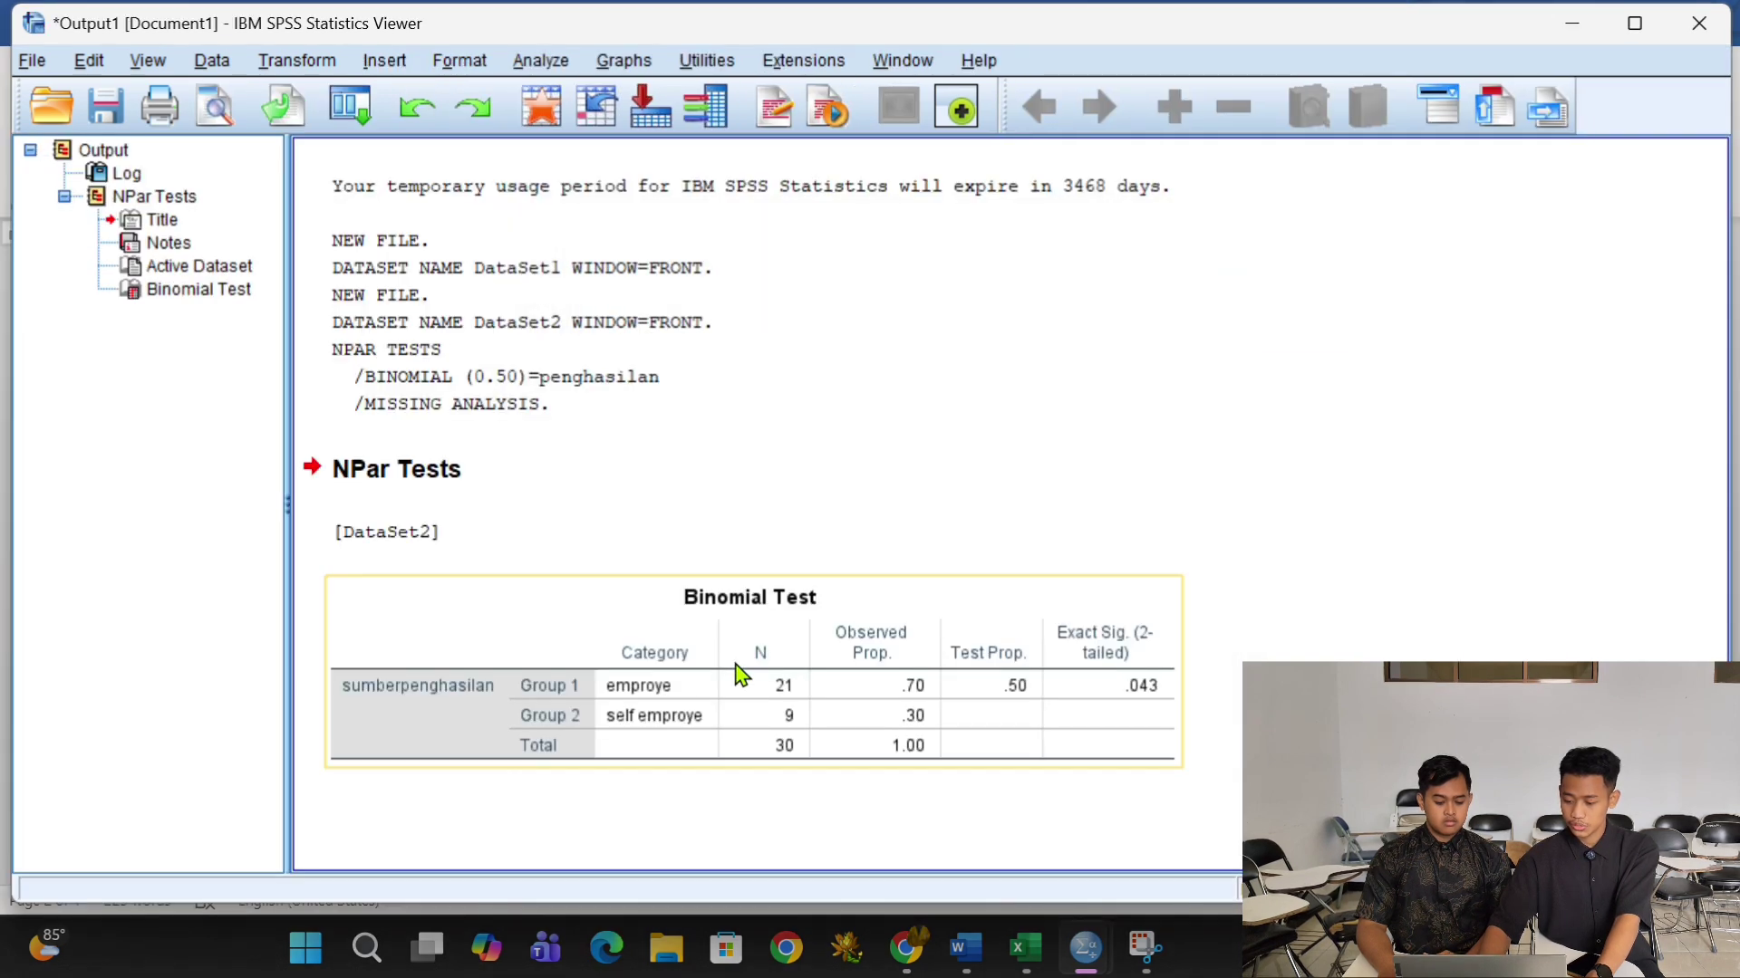